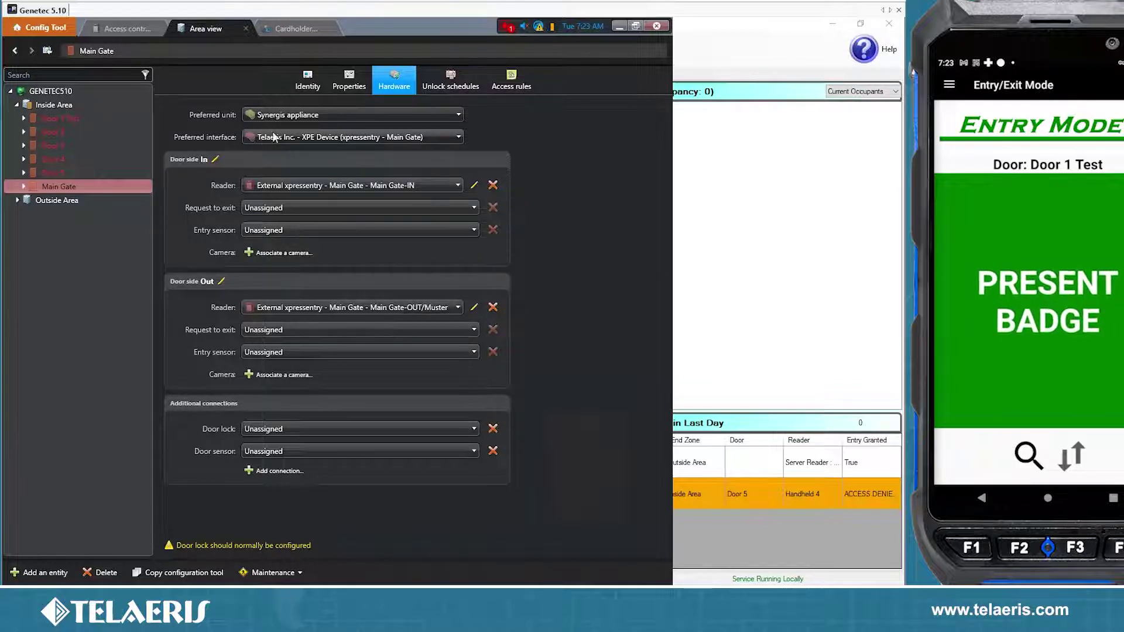
Step: Start a new door entity under Inside Area, name it Front Entrance and proceed to its door information
left_click(62, 106)
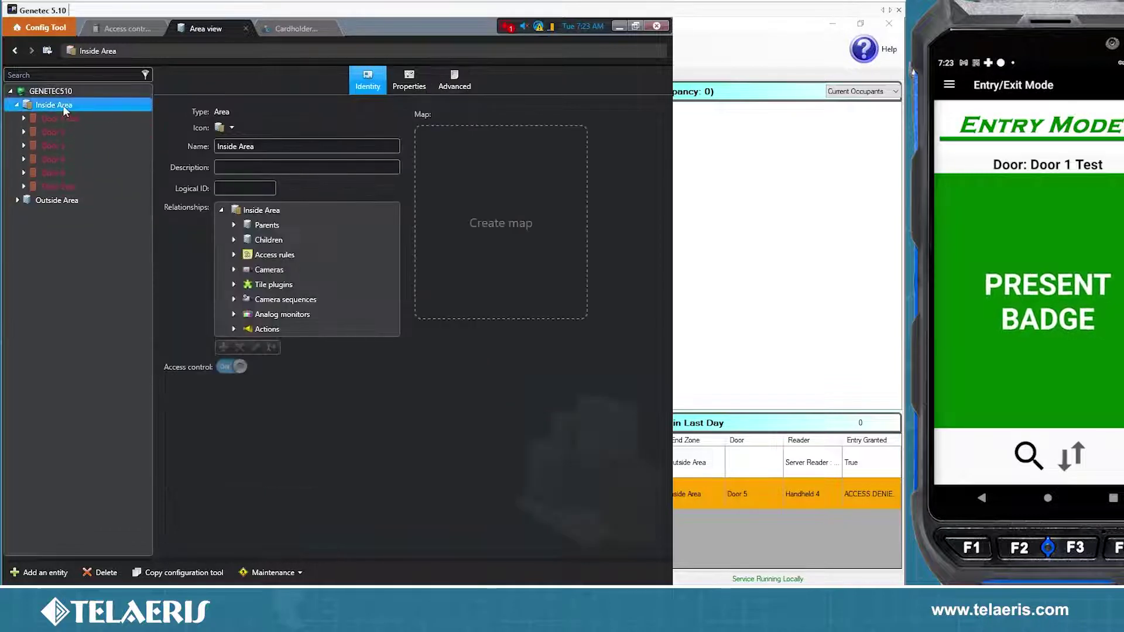
right_click(64, 106)
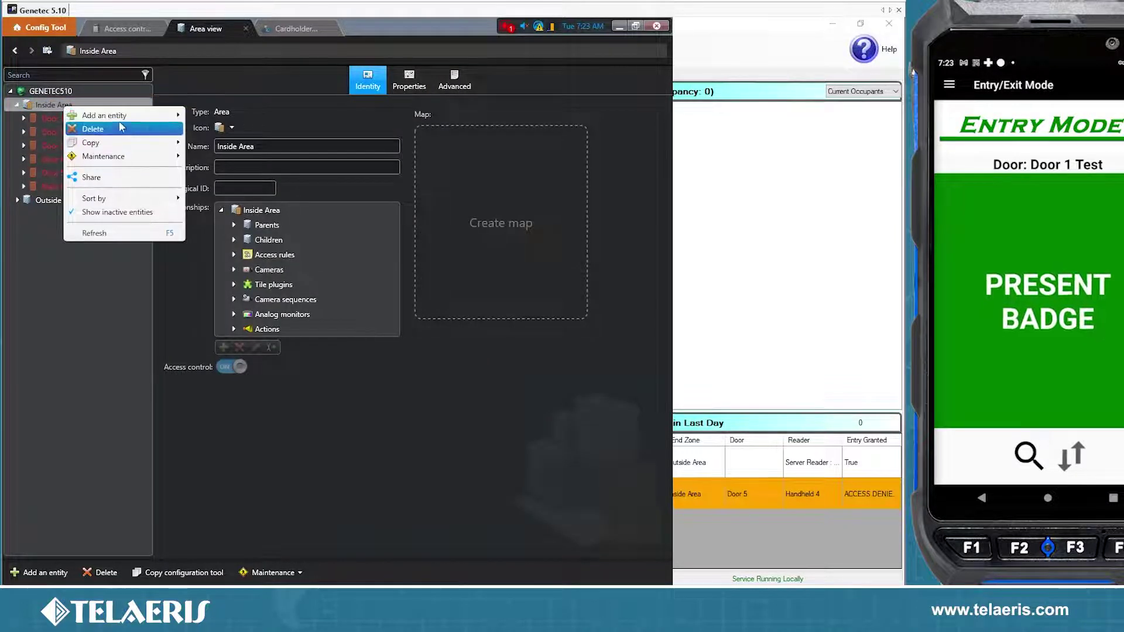
mouse_move(120, 120)
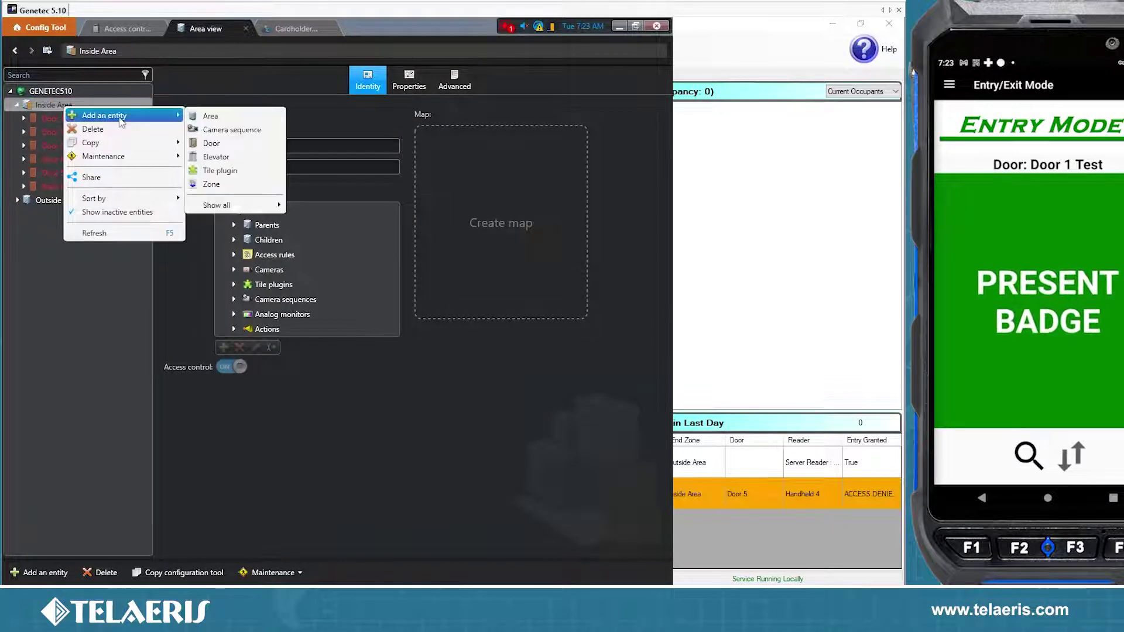
left_click(212, 143)
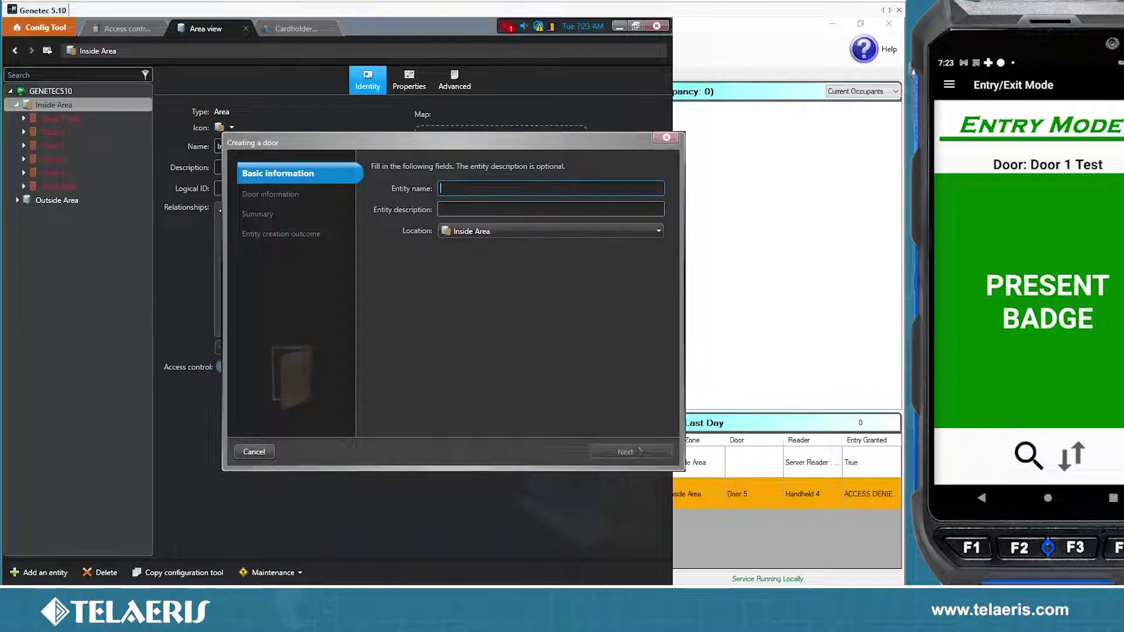
type("Front")
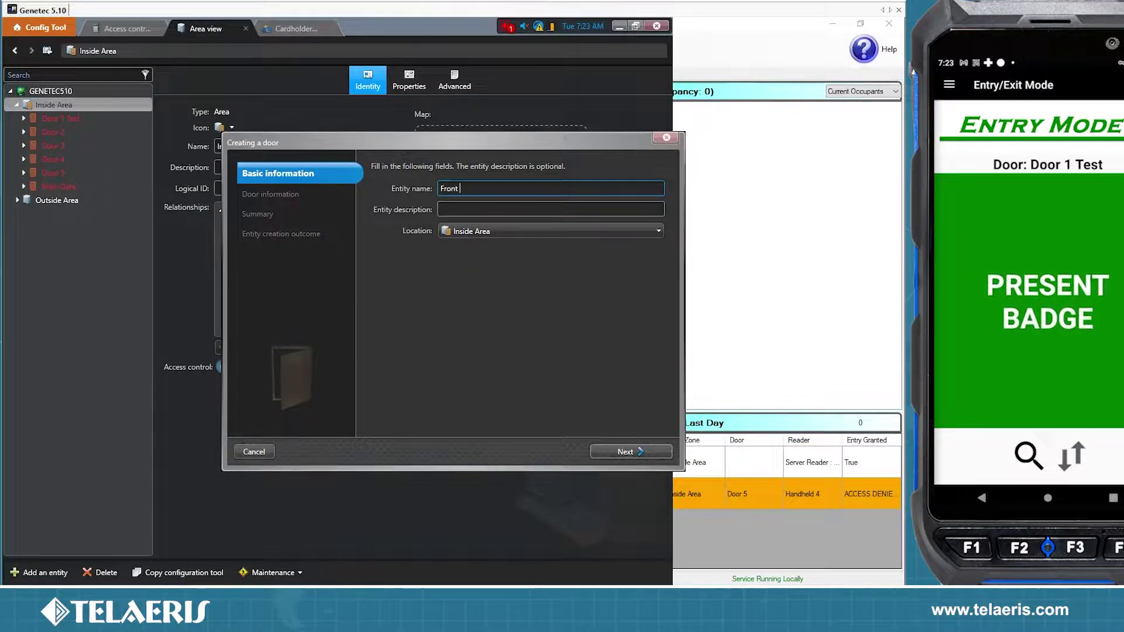
type(" Entrance")
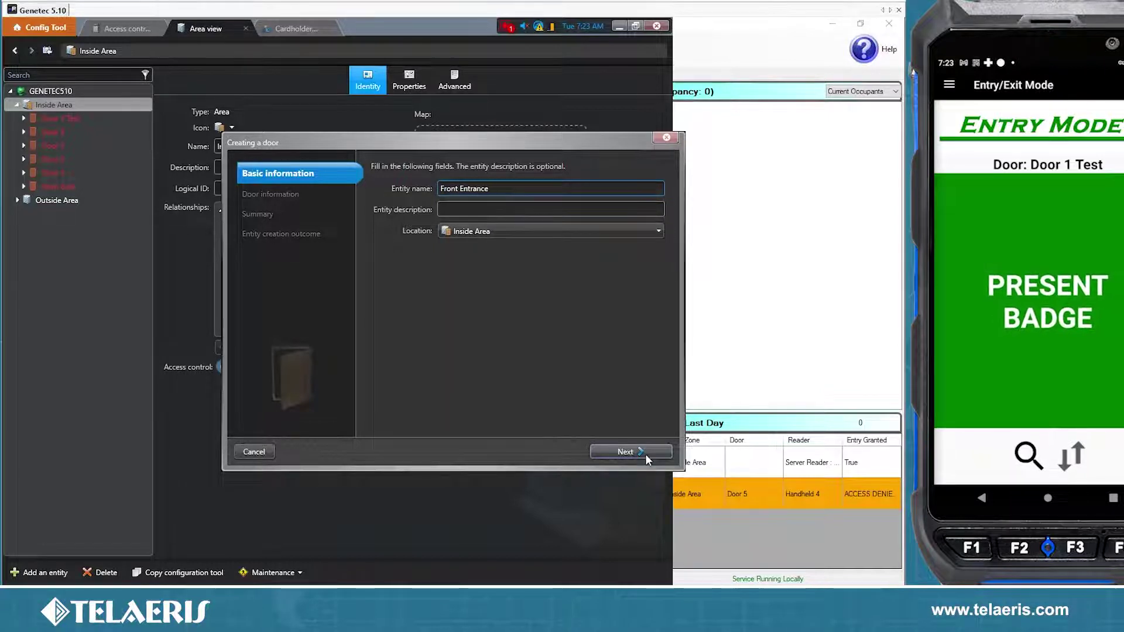
left_click(626, 451)
Step: Keep door sides In and Out with the access control unit not specified, and create the Front Entrance door
left_click(515, 217)
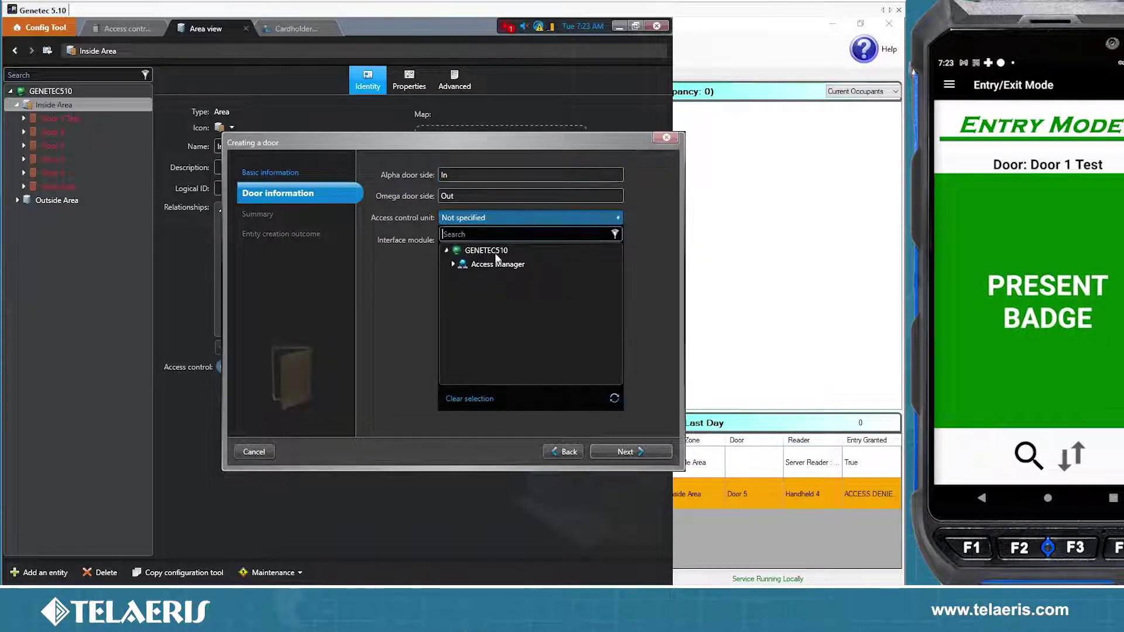
left_click(401, 277)
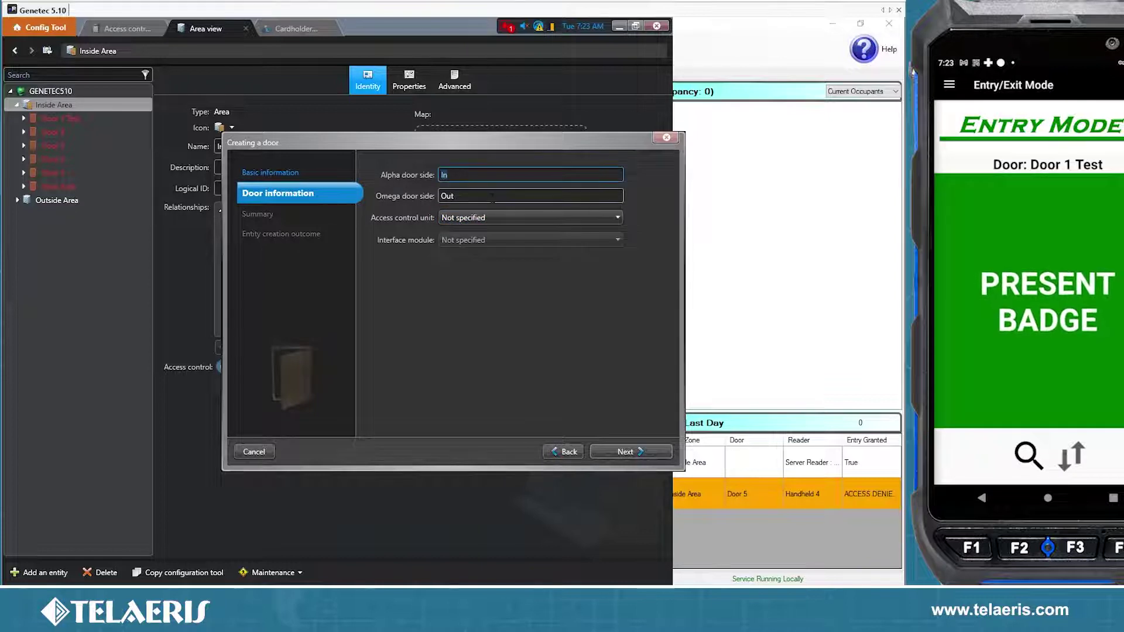
left_click(527, 196)
left_click(624, 452)
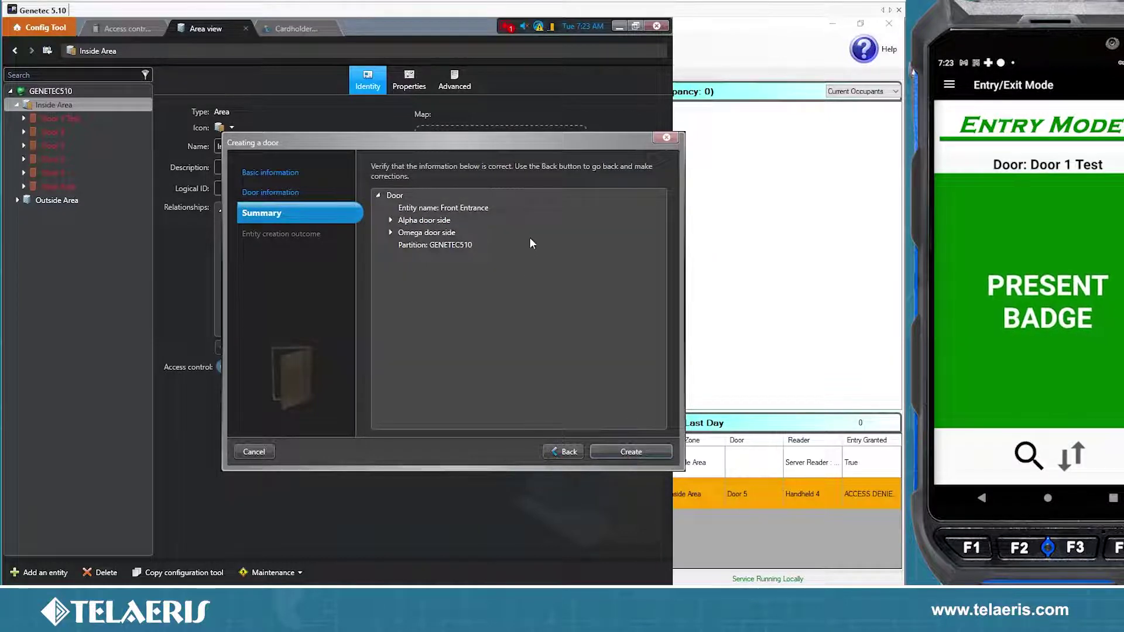
left_click(635, 450)
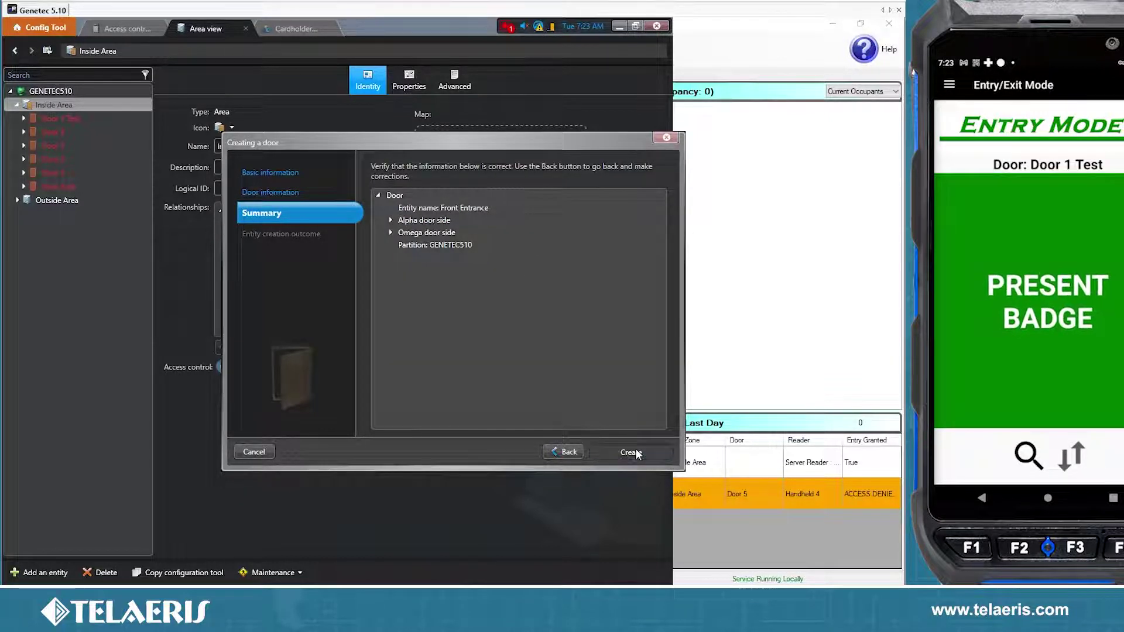
left_click(636, 452)
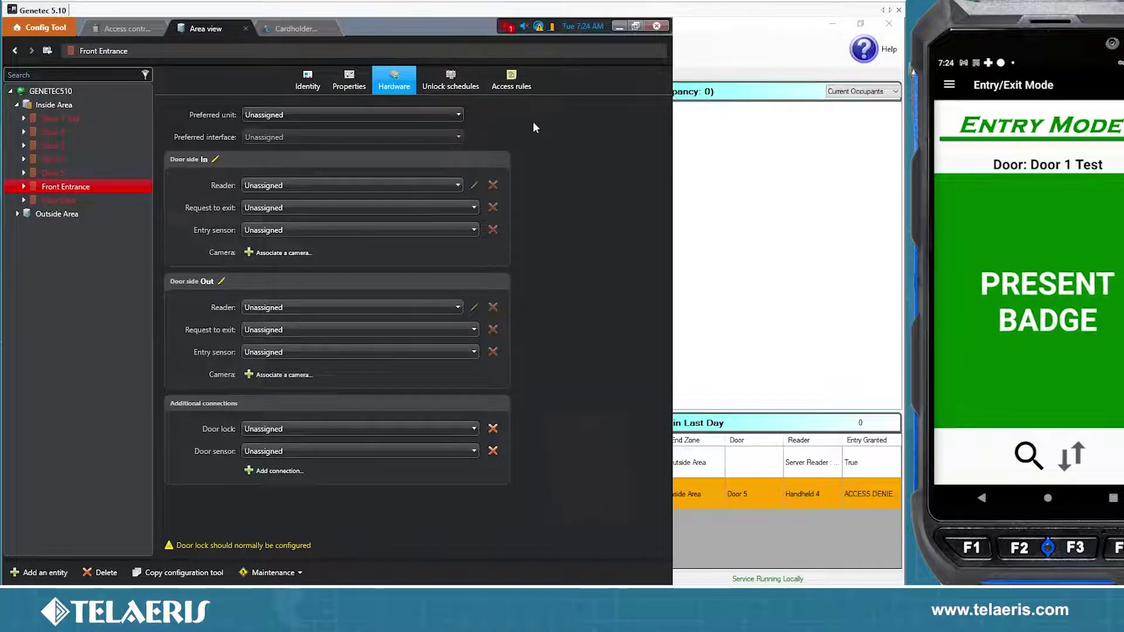
Step: Add the Employee access rule to both sides of the Front Entrance door and apply the change
left_click(527, 89)
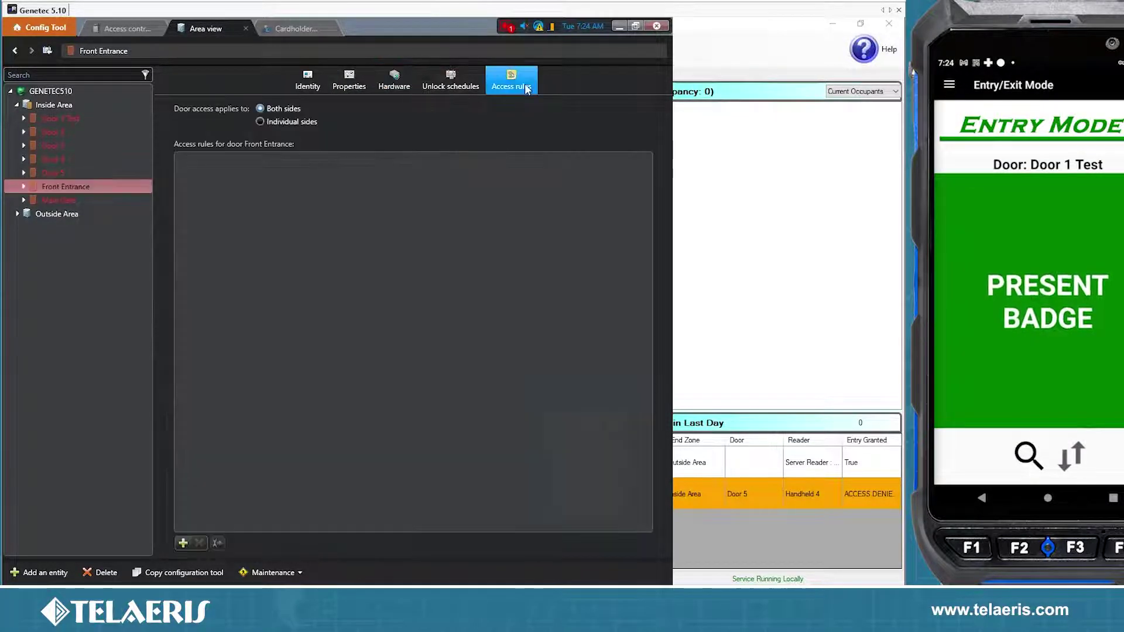
left_click(182, 544)
left_click(381, 253)
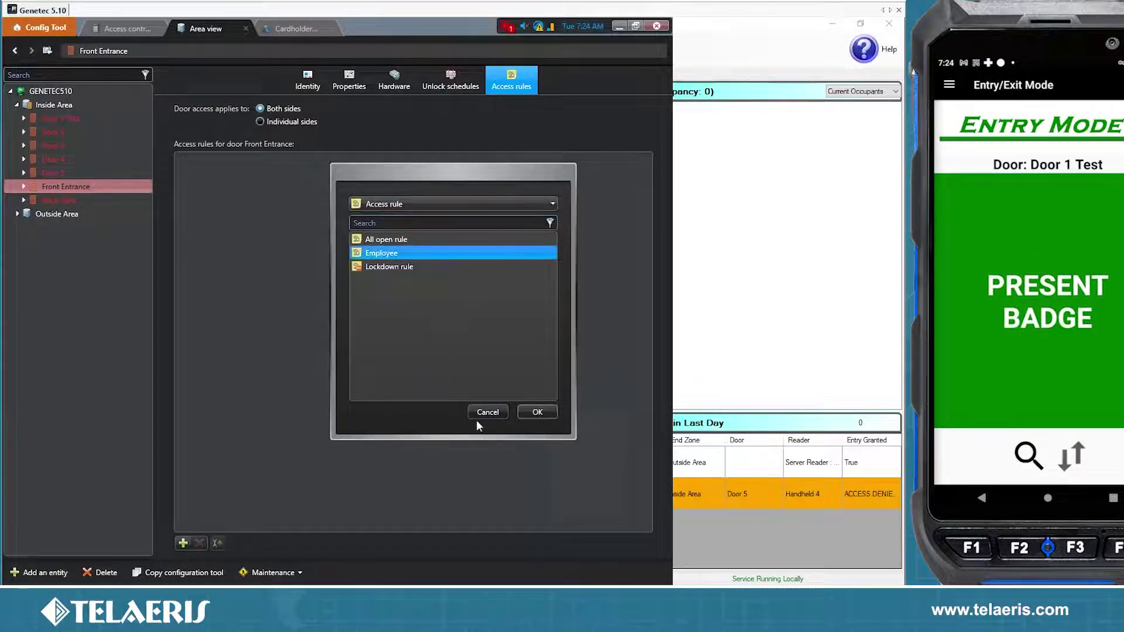
left_click(537, 413)
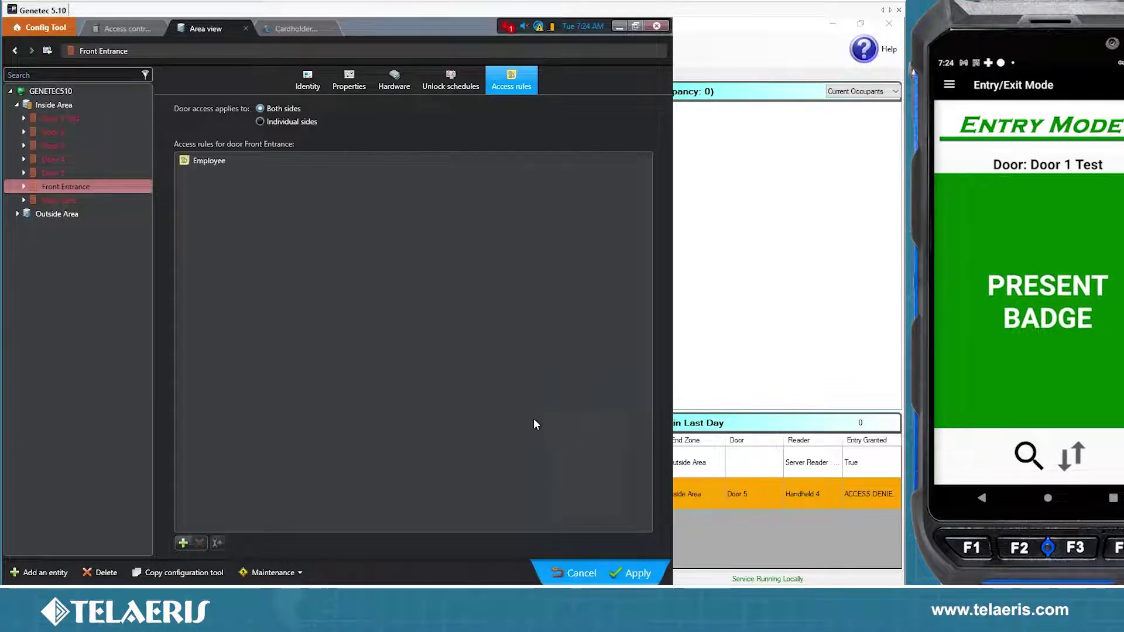
left_click(634, 571)
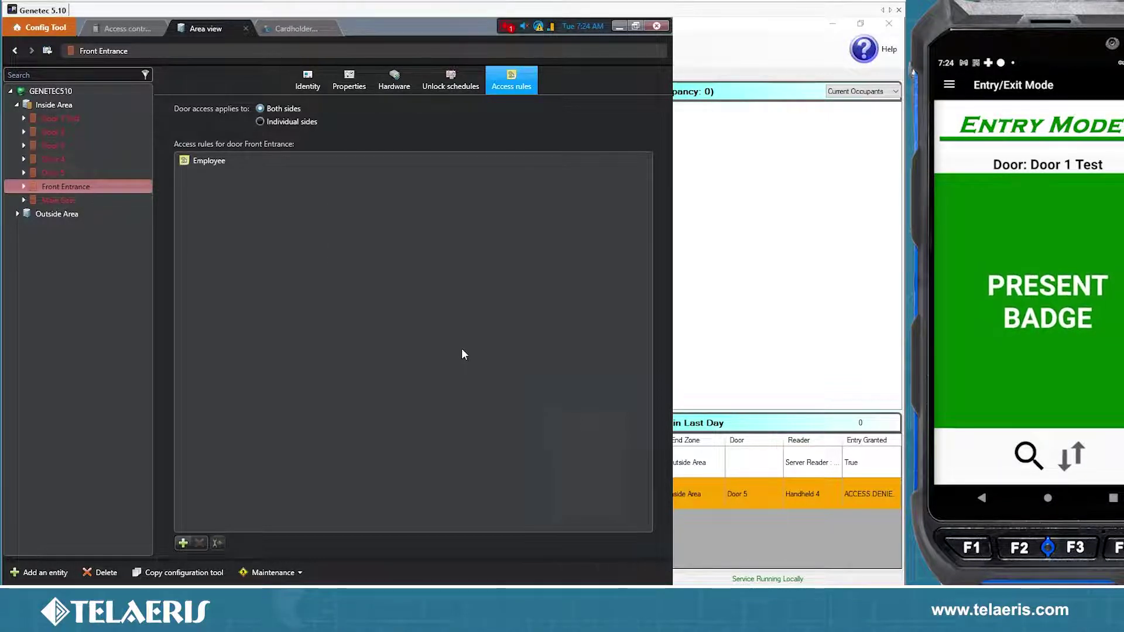
left_click(54, 105)
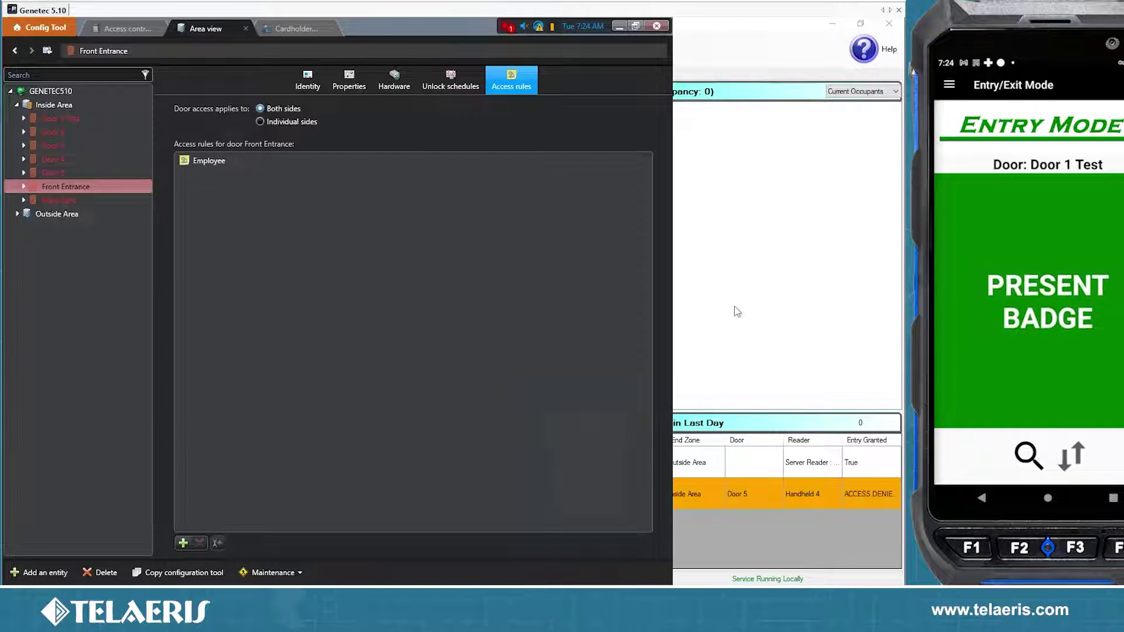
Step: Switch to XPressEntry and open the Genetec Data Manager setup from the application settings
left_click(705, 203)
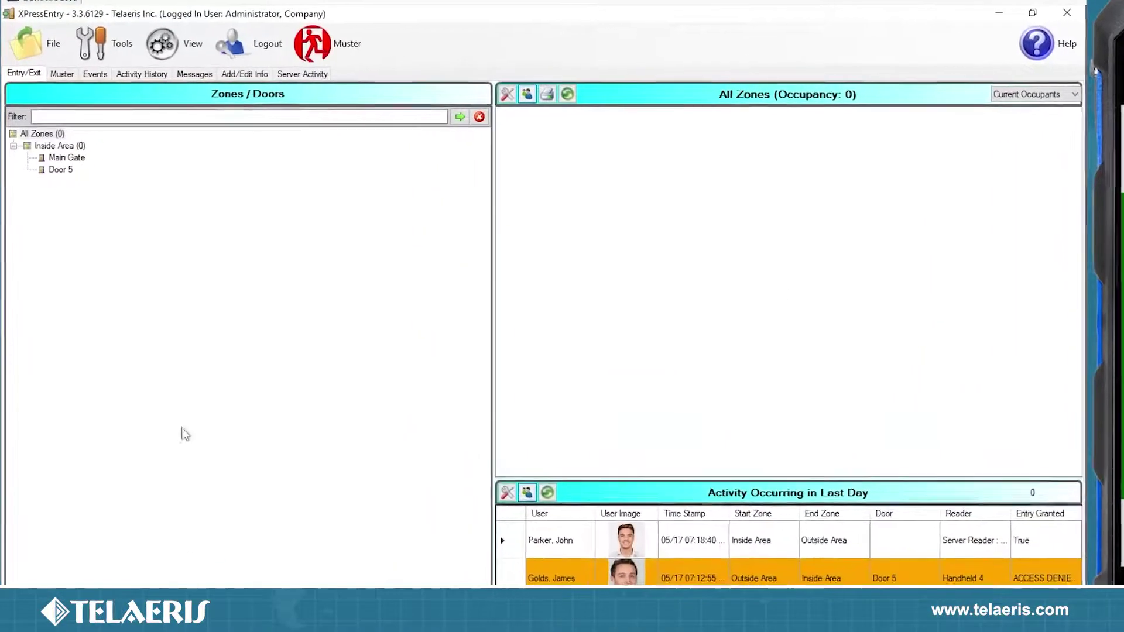
left_click(120, 44)
left_click(113, 70)
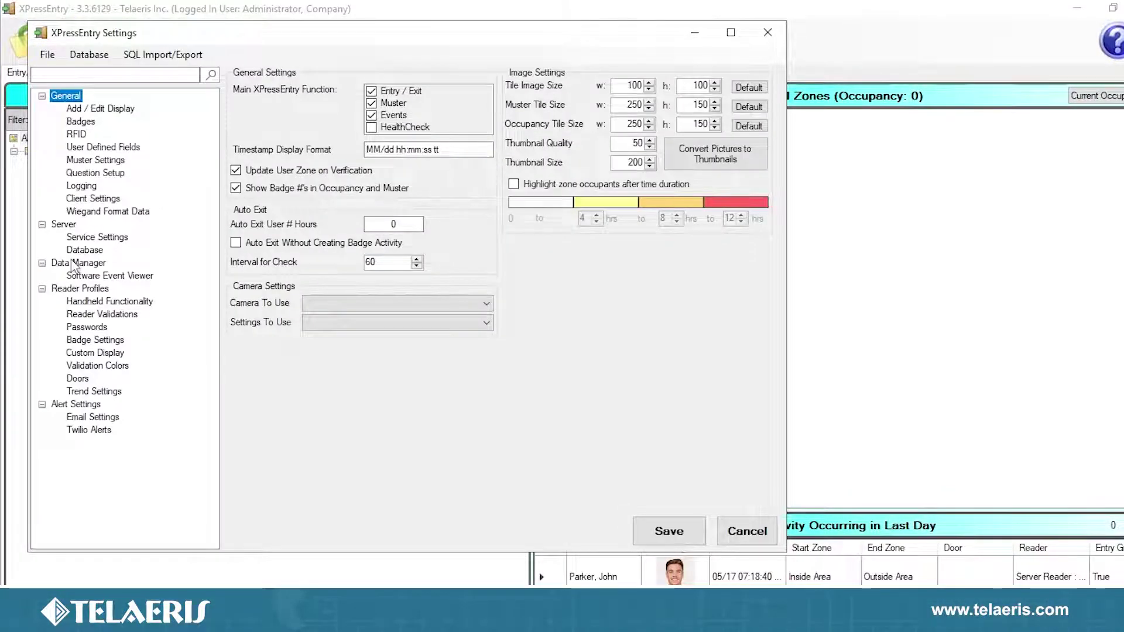
left_click(74, 265)
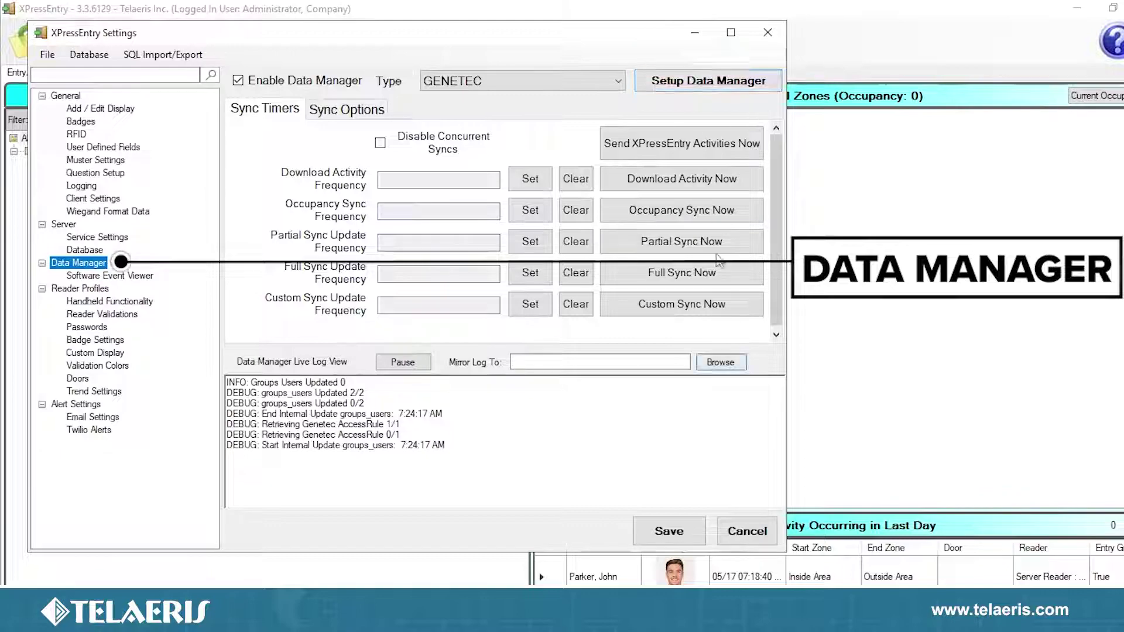
left_click(691, 85)
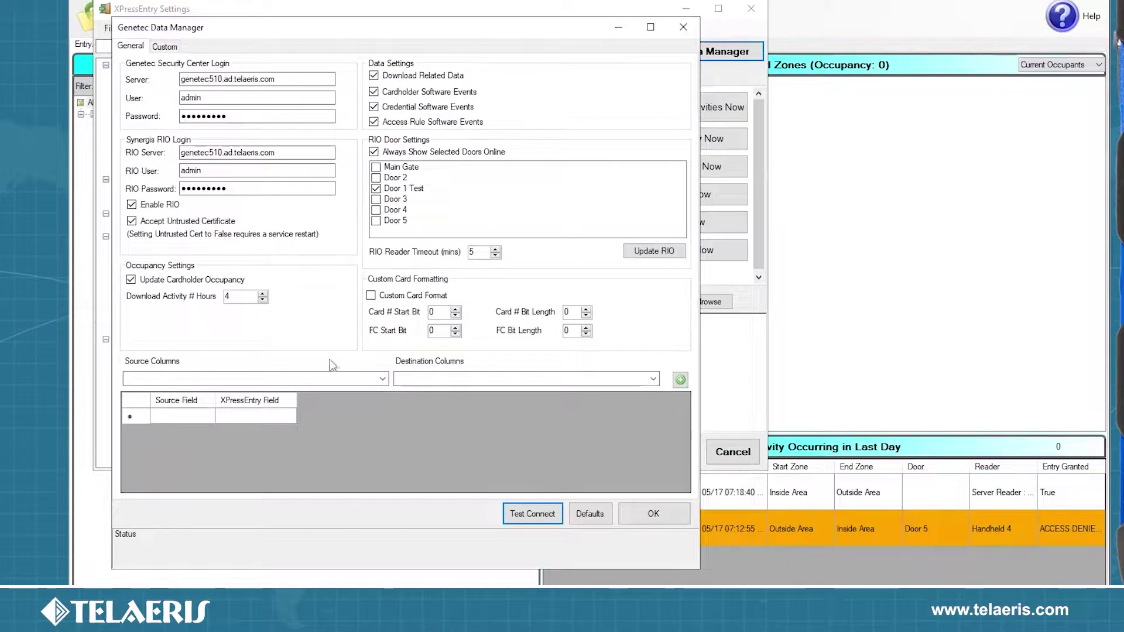
Step: Review the server, user and password fields of the Genetec Security Center login
left_click_drag(277, 79, 251, 78)
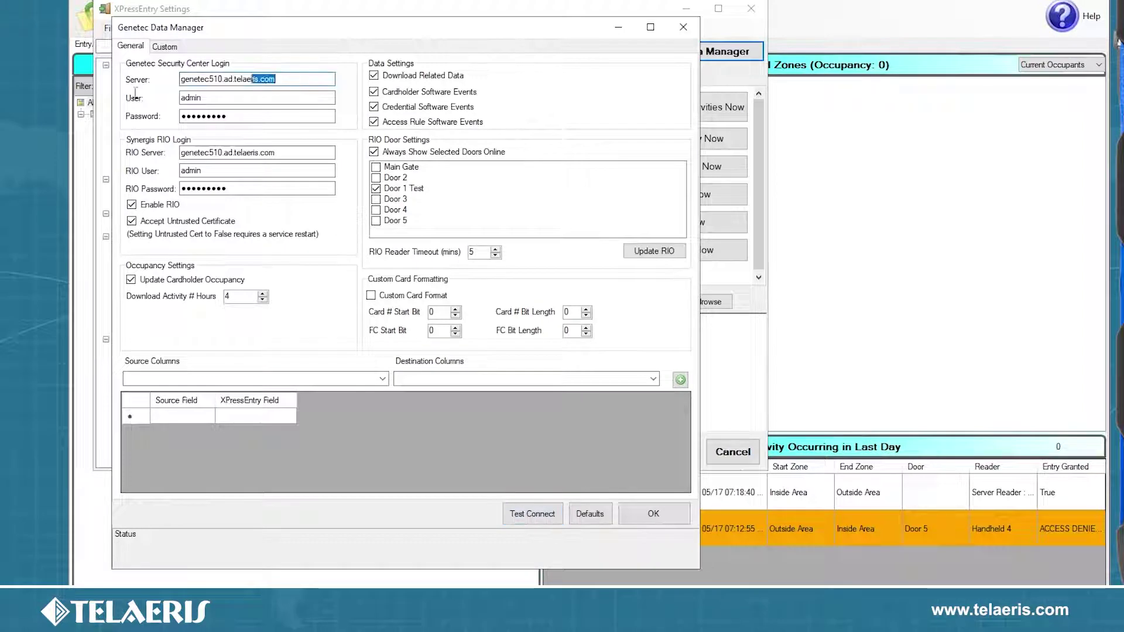
left_click_drag(136, 94, 165, 78)
left_click(302, 78)
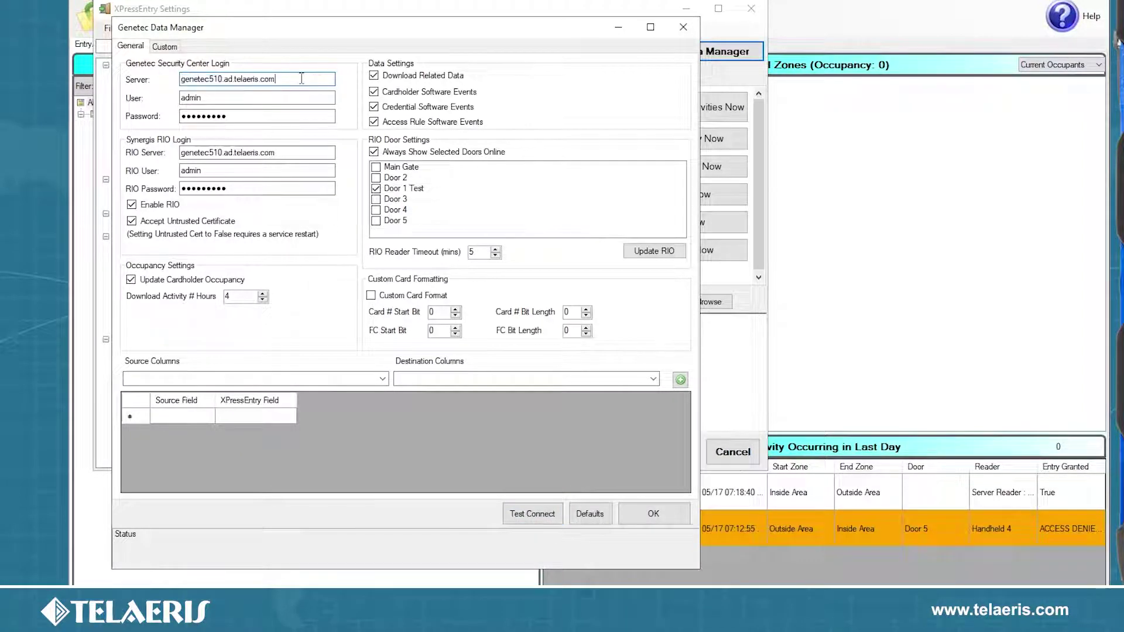
double_click(243, 81)
left_click(205, 80)
left_click_drag(183, 80, 274, 82)
left_click(206, 80)
double_click(206, 81)
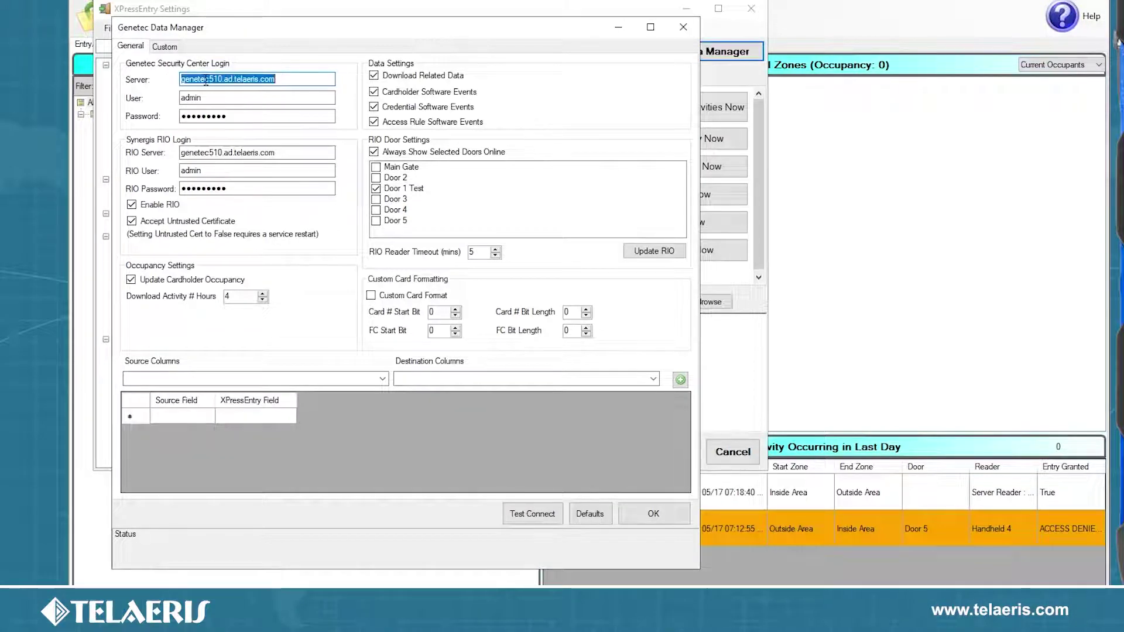
left_click(207, 80)
left_click(217, 98)
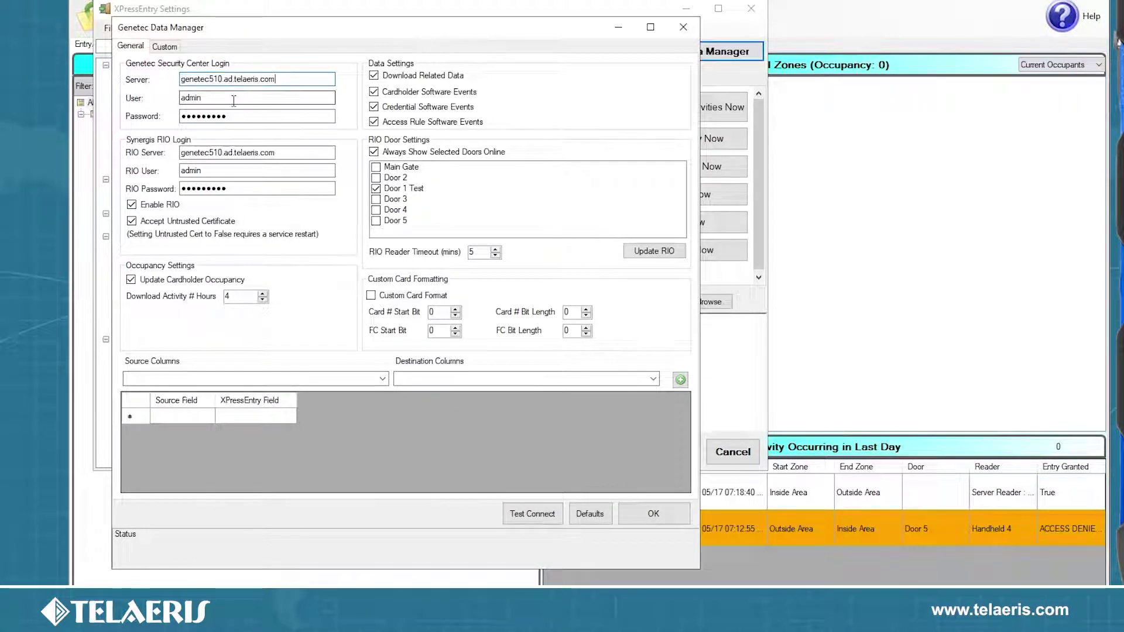
double_click(215, 99)
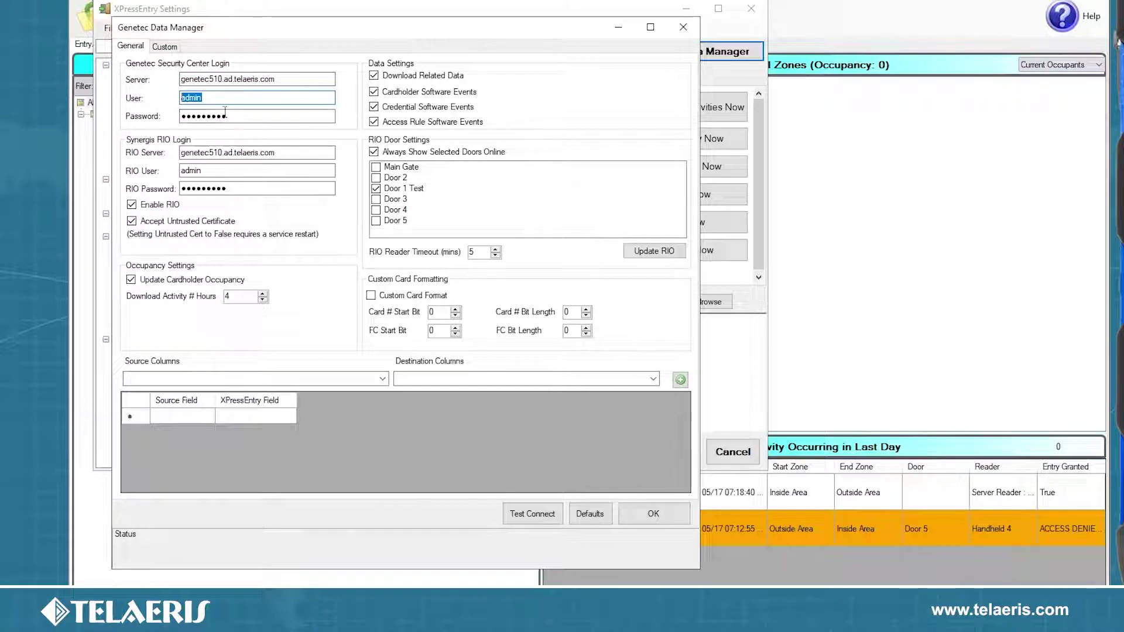
left_click(293, 116)
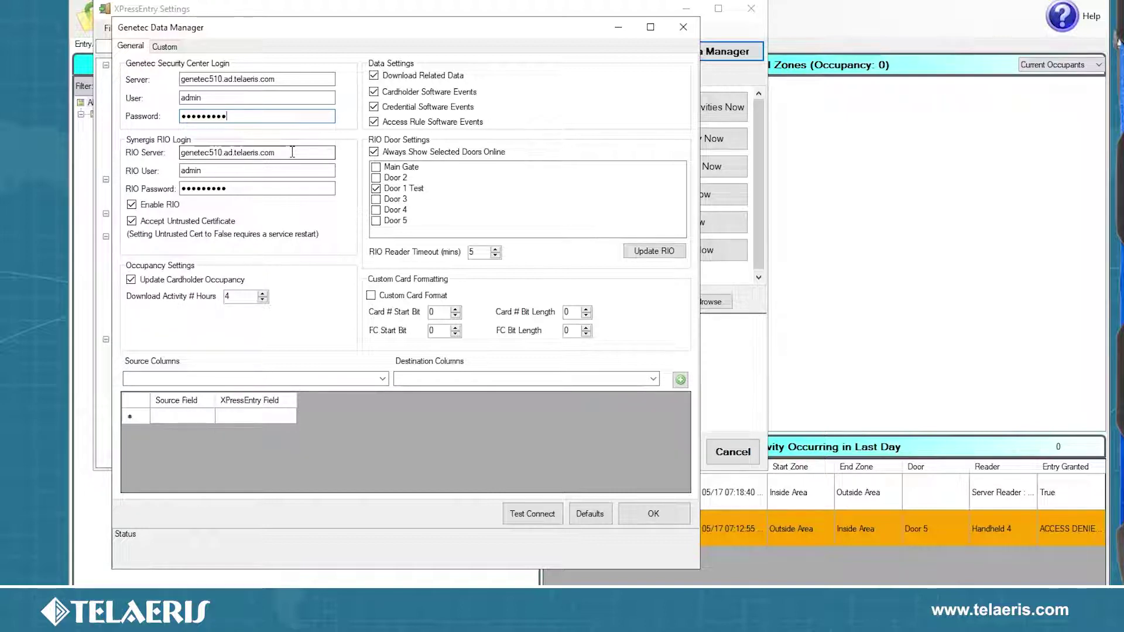
Step: Review the Synergis RIO server, user and password fields, and test the connection
left_click_drag(234, 171, 166, 175)
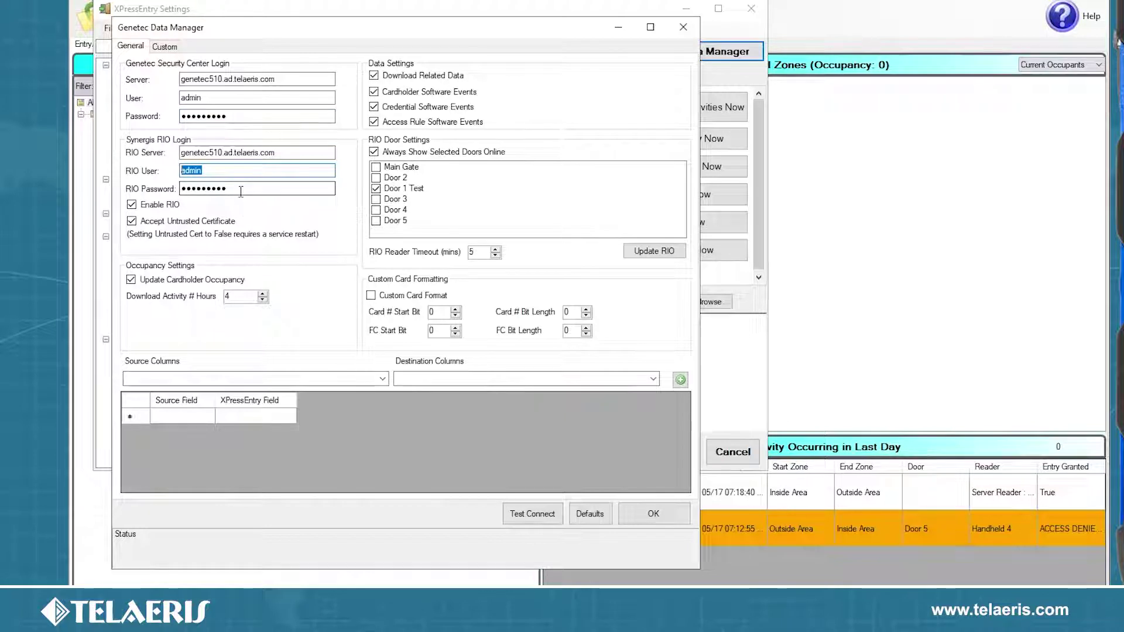
left_click_drag(331, 188, 159, 190)
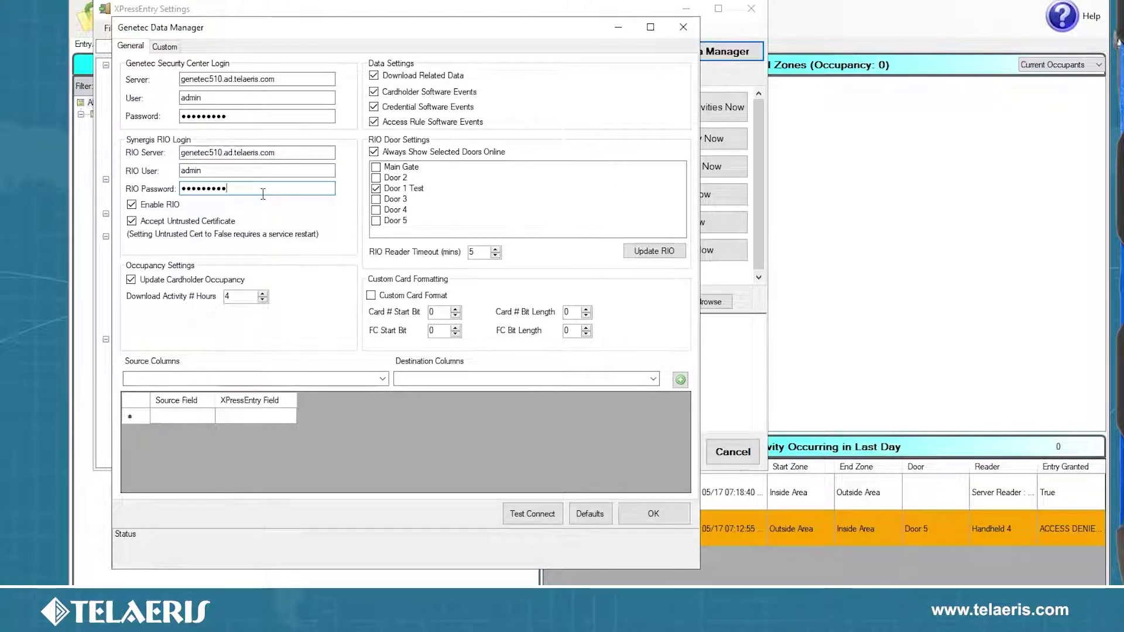
left_click_drag(217, 171, 170, 171)
left_click(212, 171)
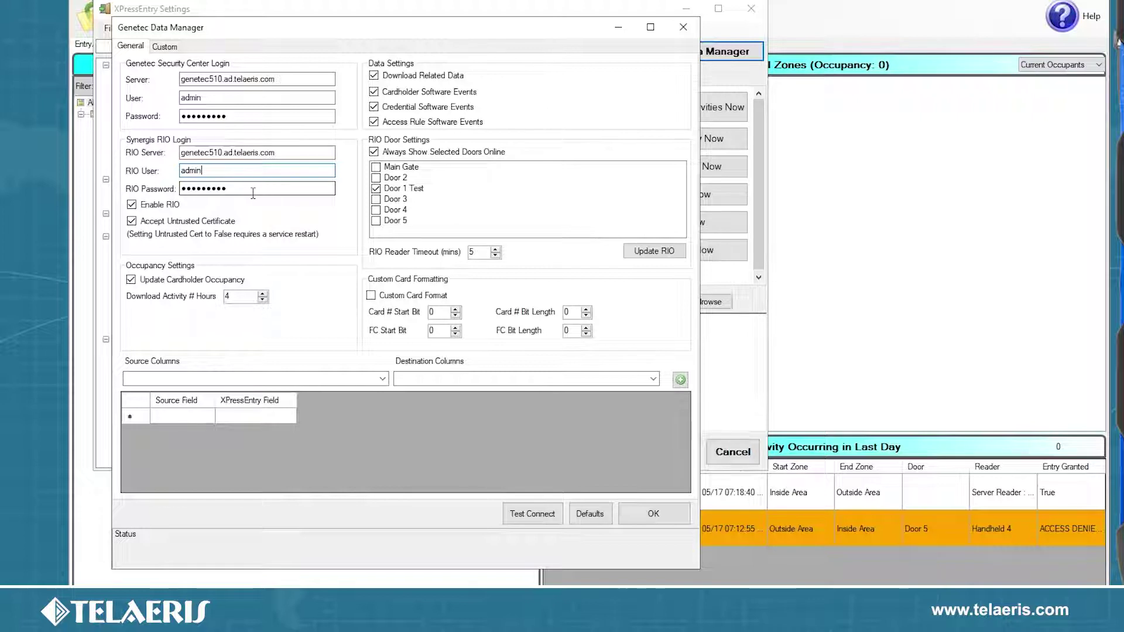
left_click_drag(300, 152, 172, 151)
left_click(308, 156)
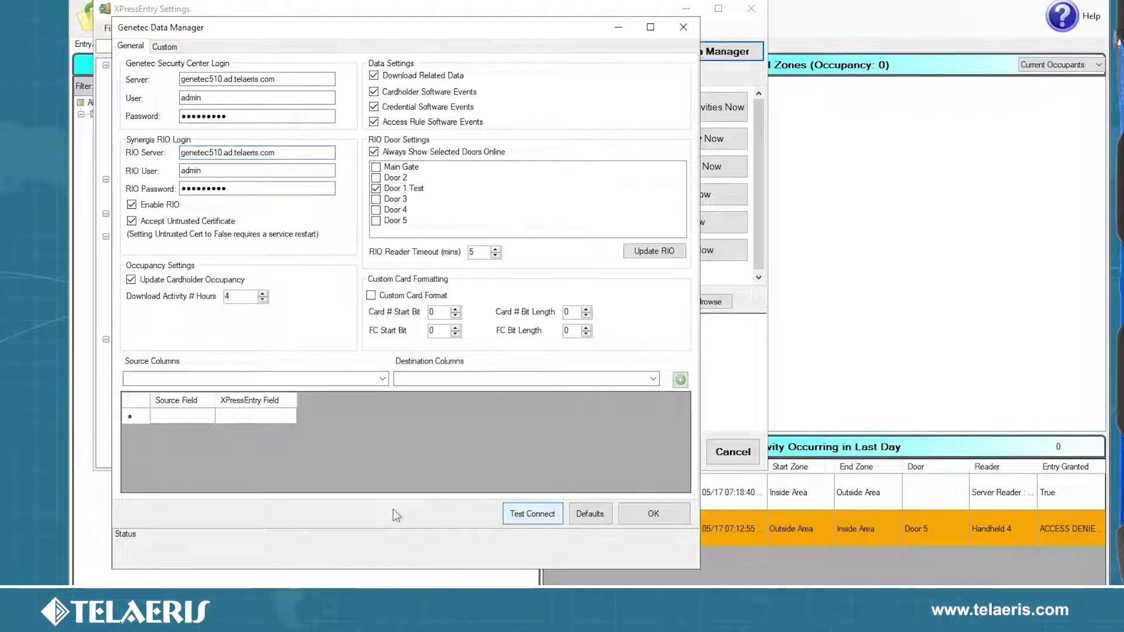
left_click(542, 516)
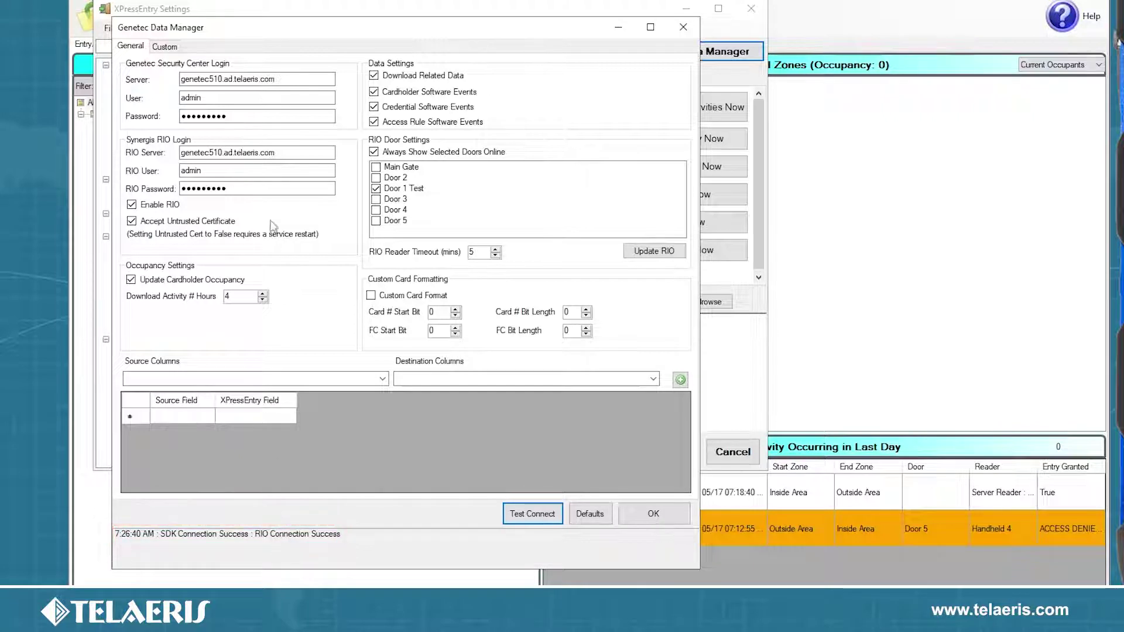
Step: Test the connection with the RIO server misspelled as genetec510.ad.telaeris.comm, restore genetec510.ad.telaeris.com and retest
left_click(280, 153)
type("m")
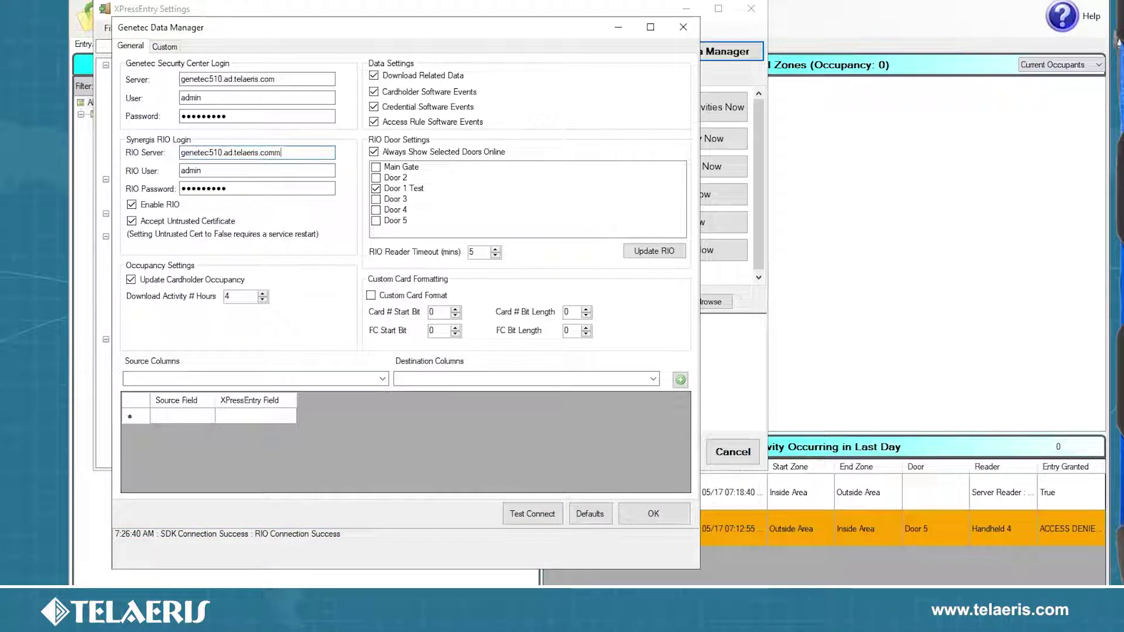
left_click(507, 515)
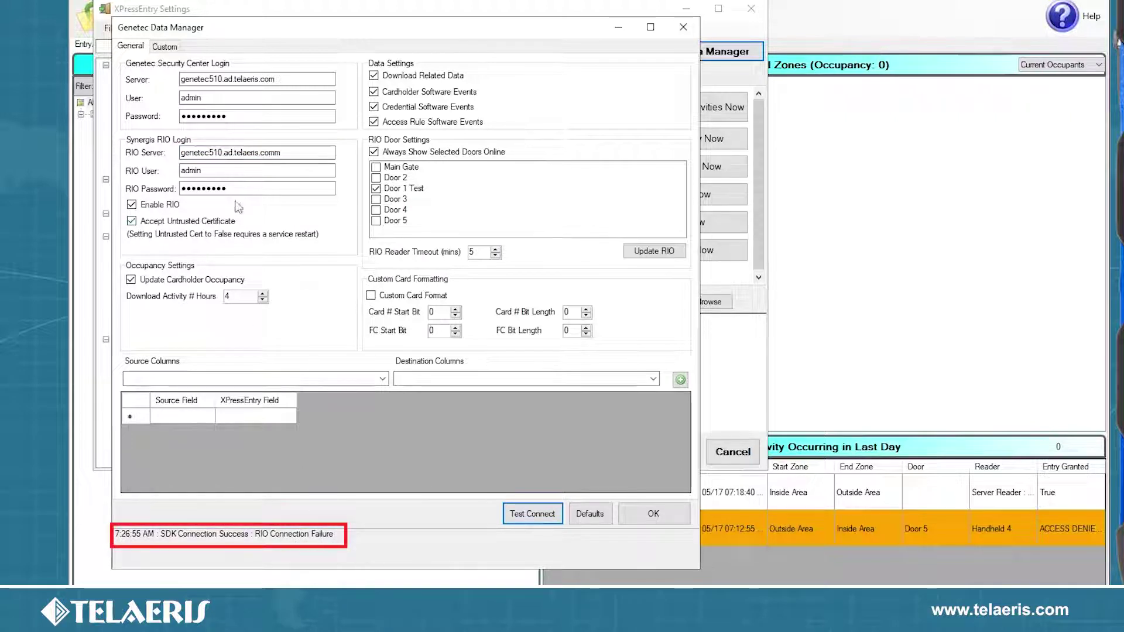
left_click(299, 155)
key("BackSpace")
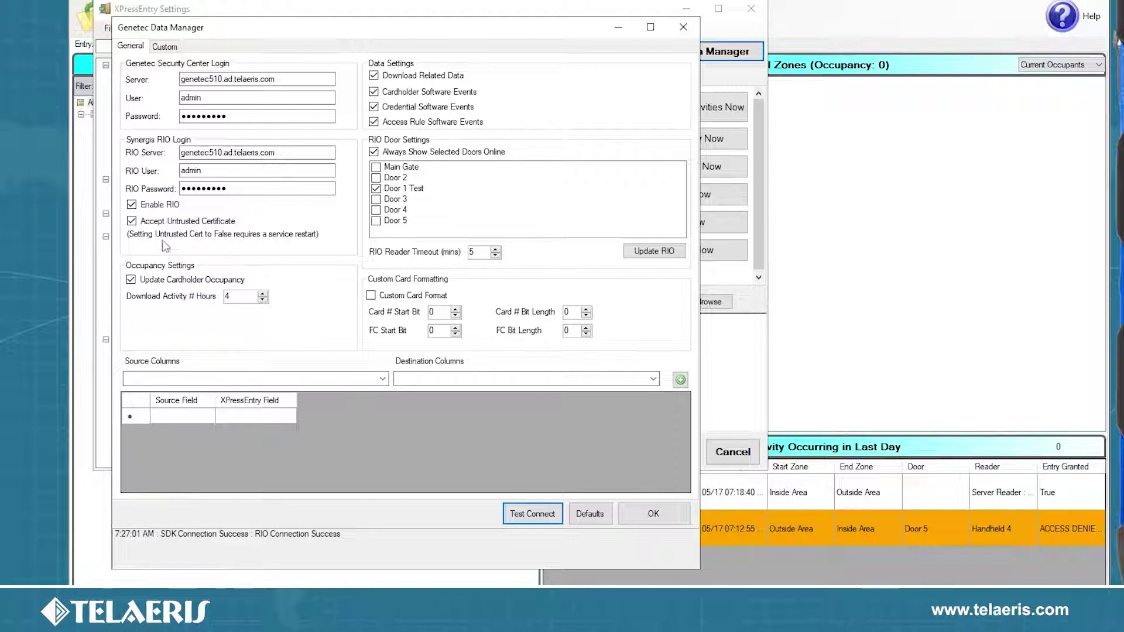
left_click(131, 204)
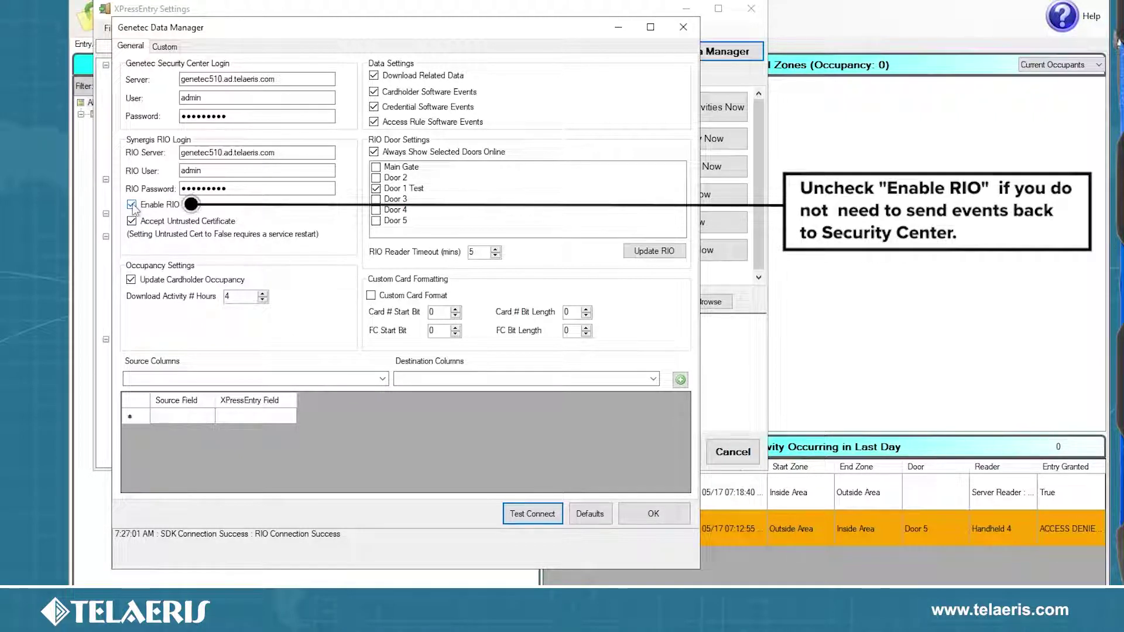
Step: Test the connection with Enable RIO turned off, and save the Data Manager settings with RIO enabled
left_click(543, 518)
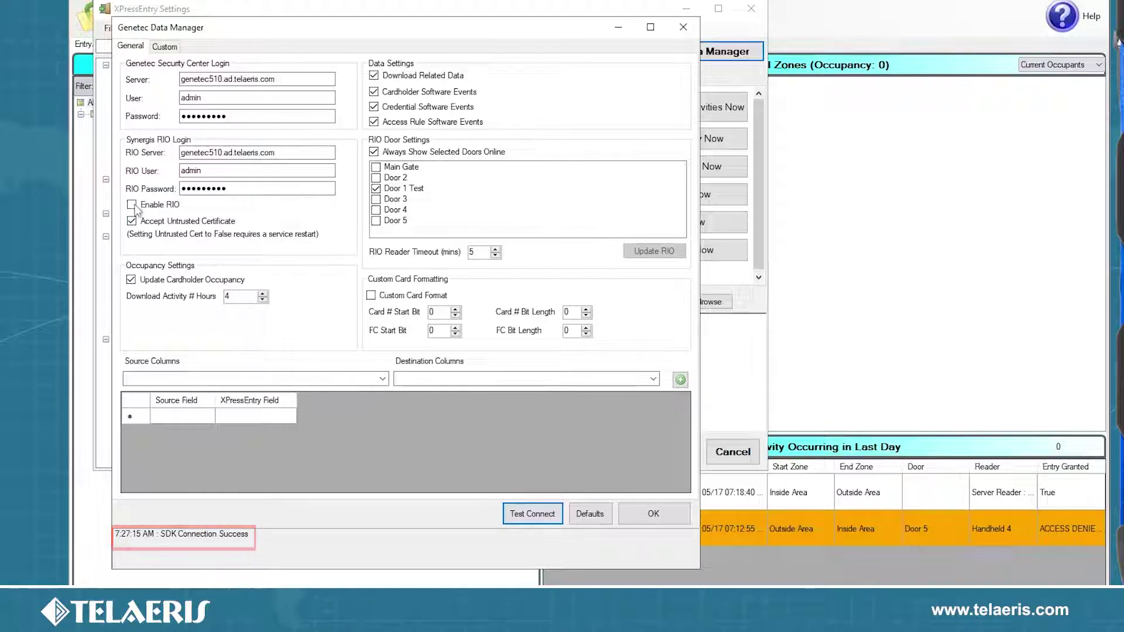
left_click(653, 515)
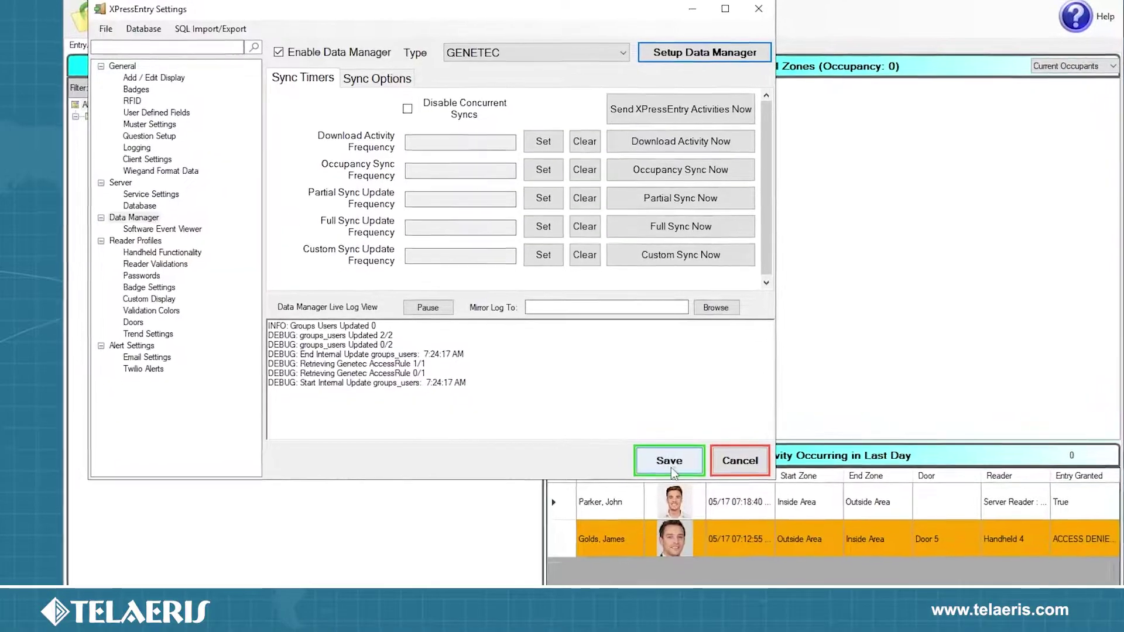
left_click(693, 499)
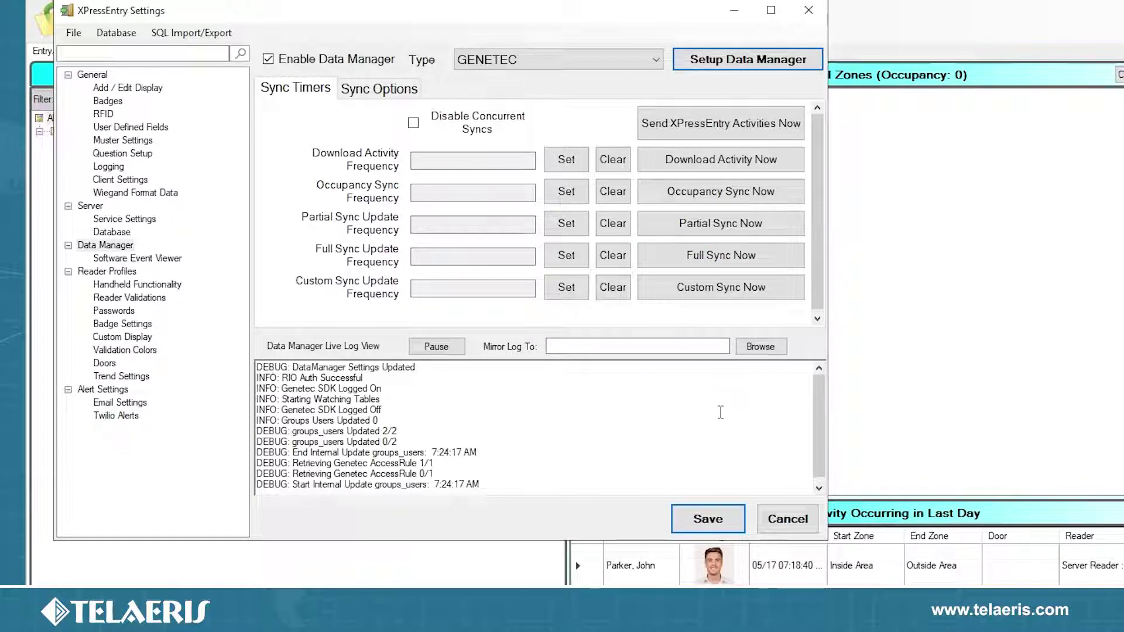
Step: Run a full sync, and check Front Entrance among the RIO doors in the Genetec Data Manager setup
left_click(728, 266)
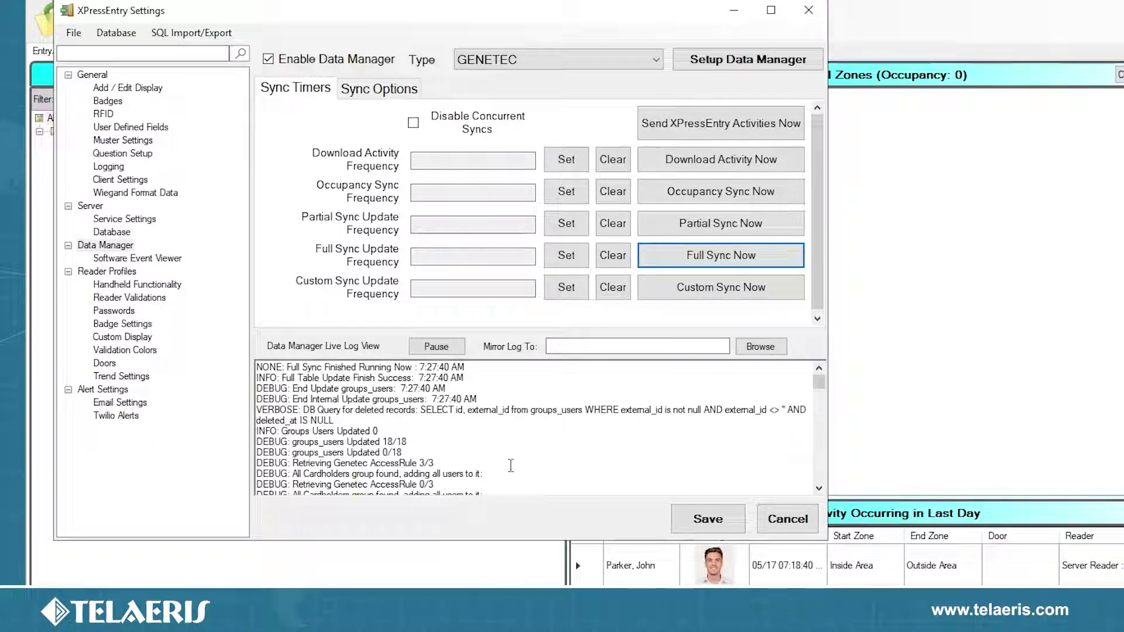
left_click(731, 63)
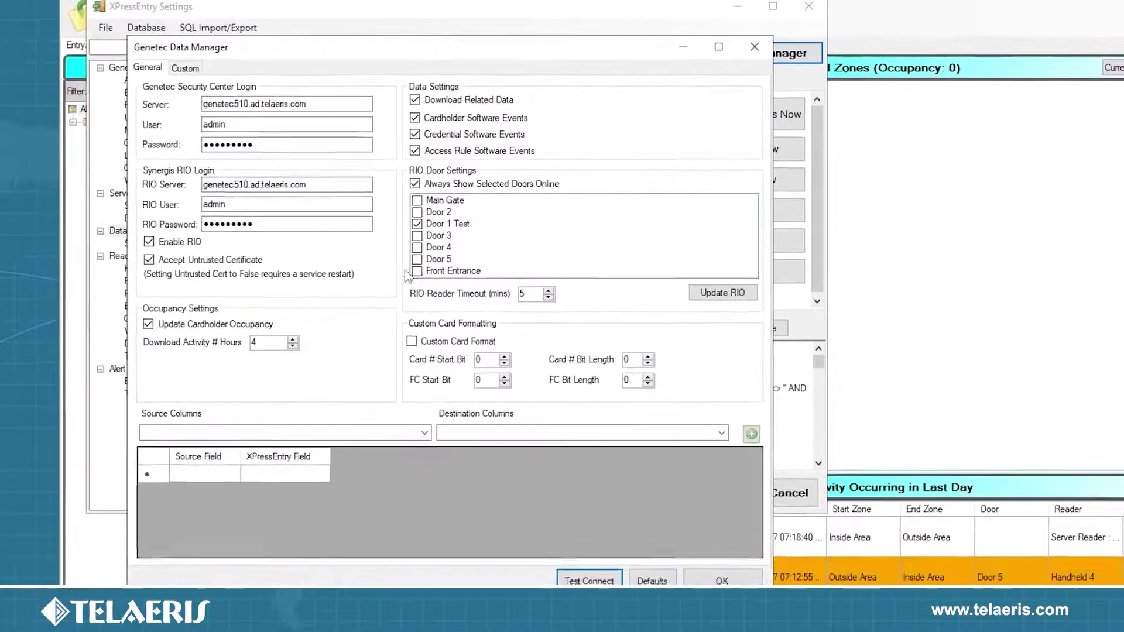
left_click(463, 281)
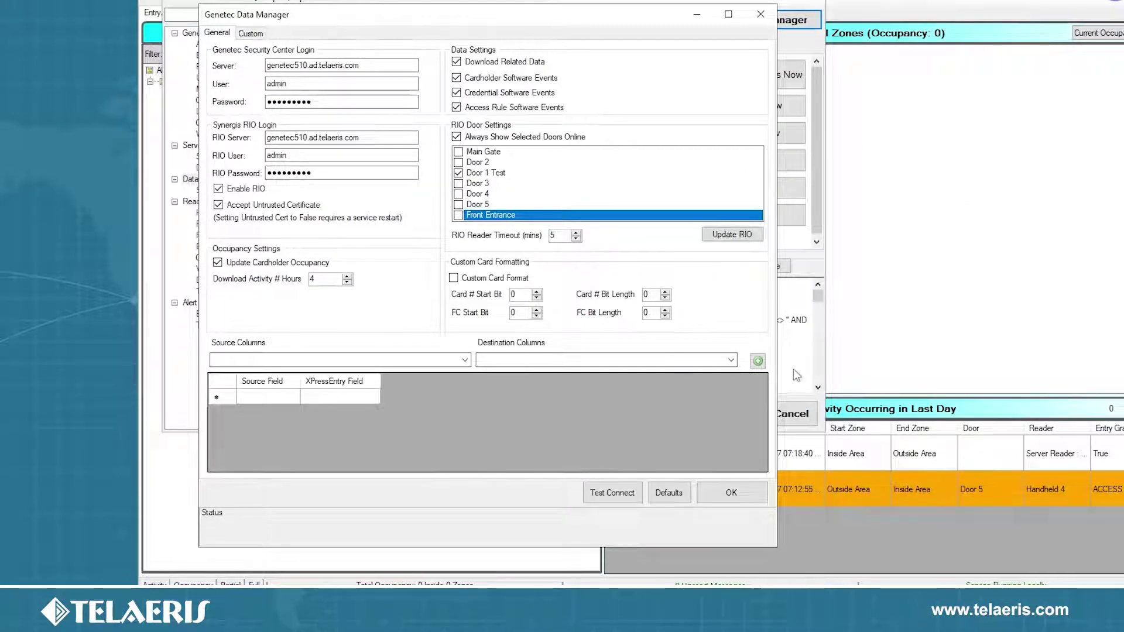
left_click(458, 215)
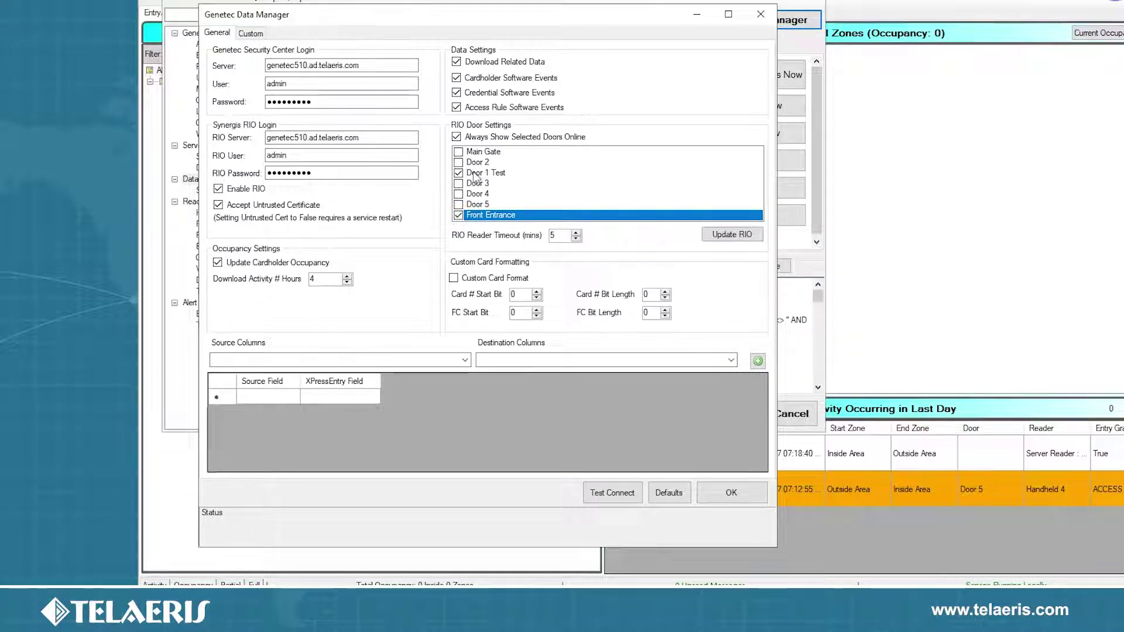
Step: Update RIO with the checked doors, and save the Data Manager settings
left_click(732, 235)
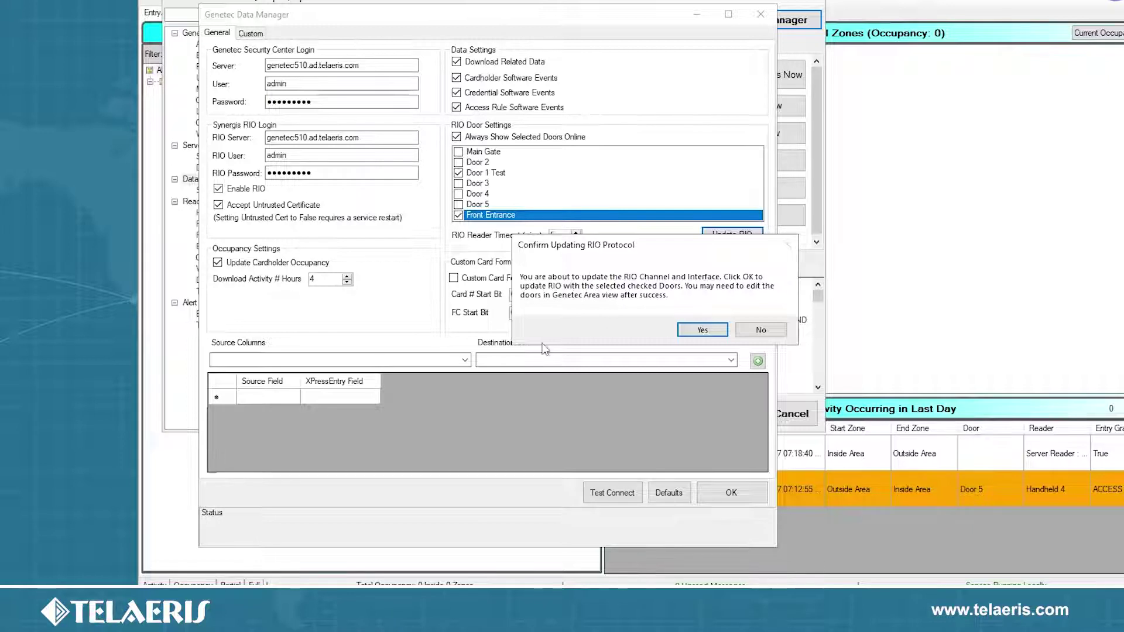
left_click(702, 329)
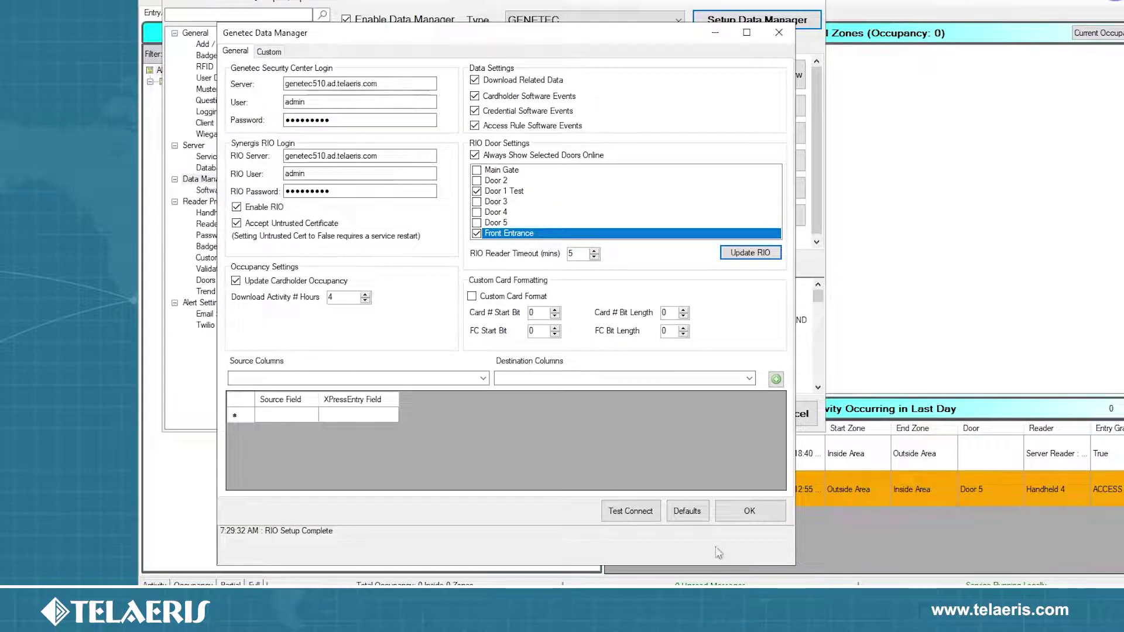
left_click(750, 510)
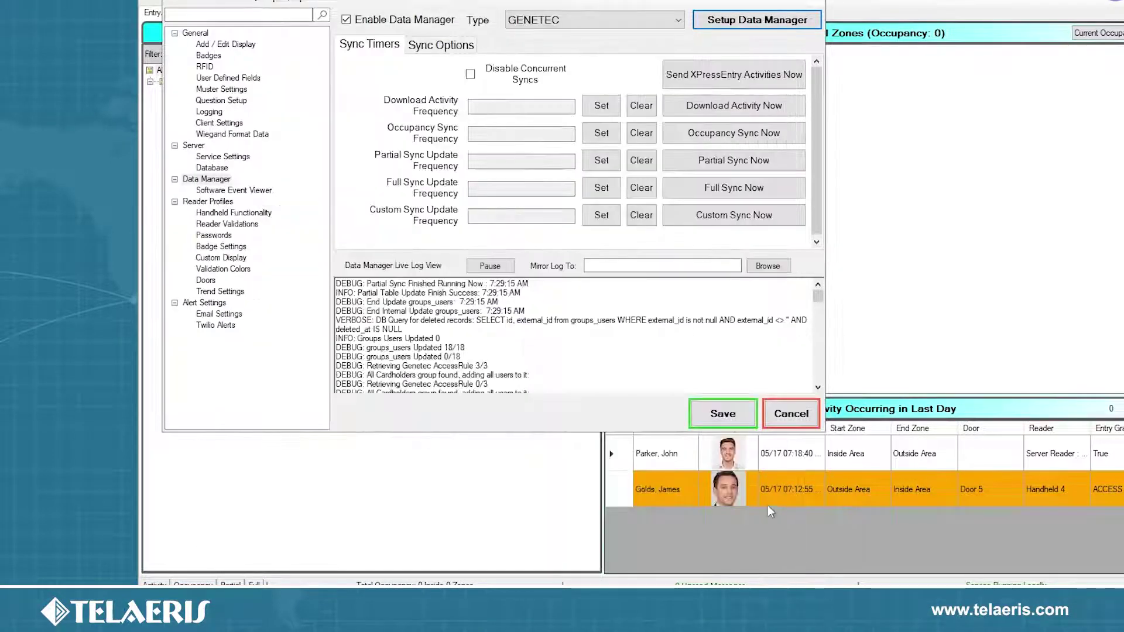
left_click(723, 416)
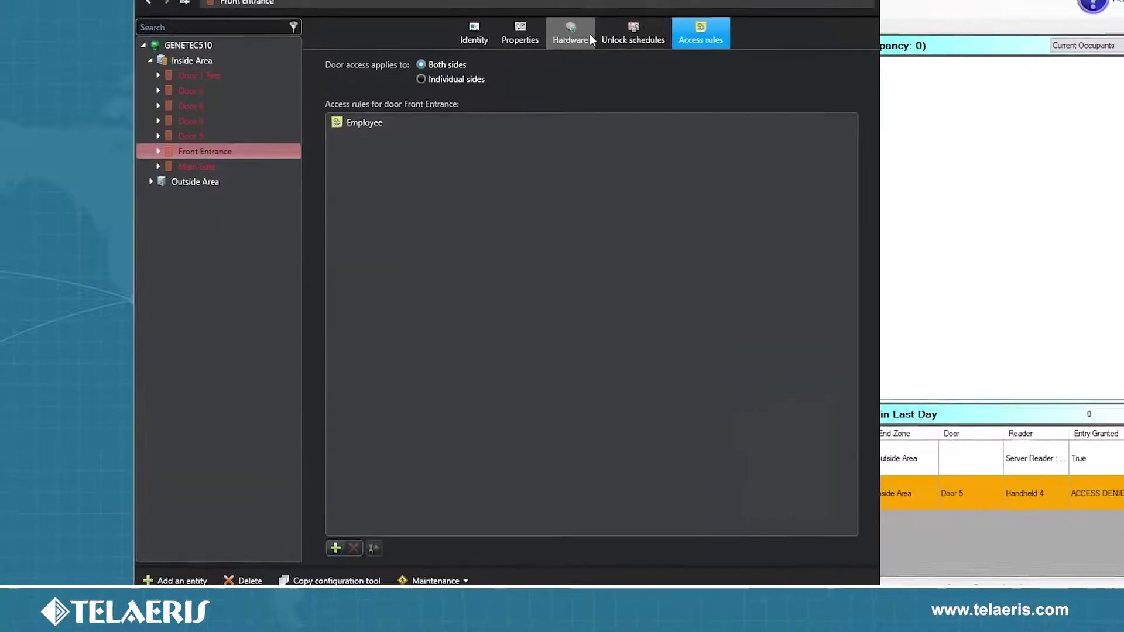
Step: In Genetec Config Tool, set Front Entrance's preferred unit to Synergis appliance and its preferred interface to the XPE Device (xpressentry - Front Entrance)
left_click(573, 25)
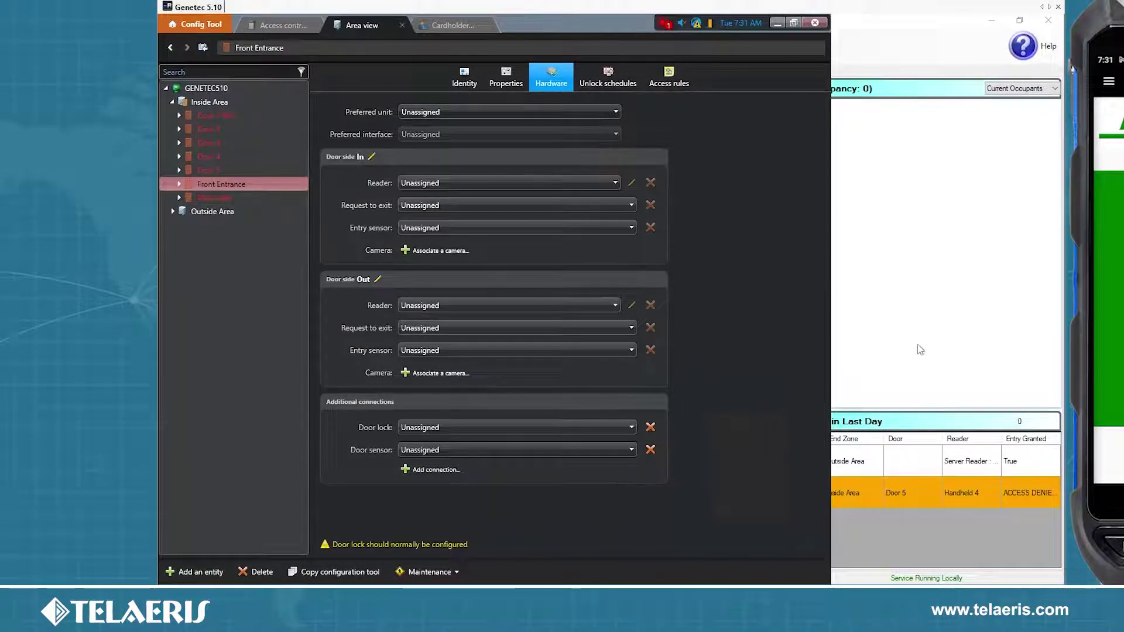
left_click(464, 108)
left_click(462, 174)
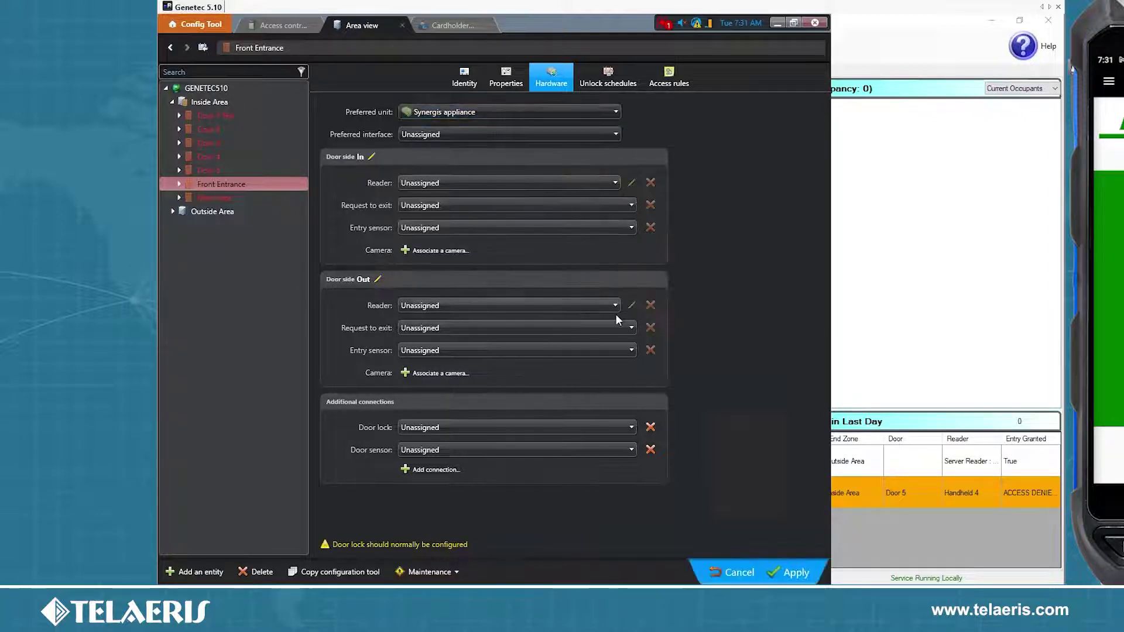
left_click(446, 136)
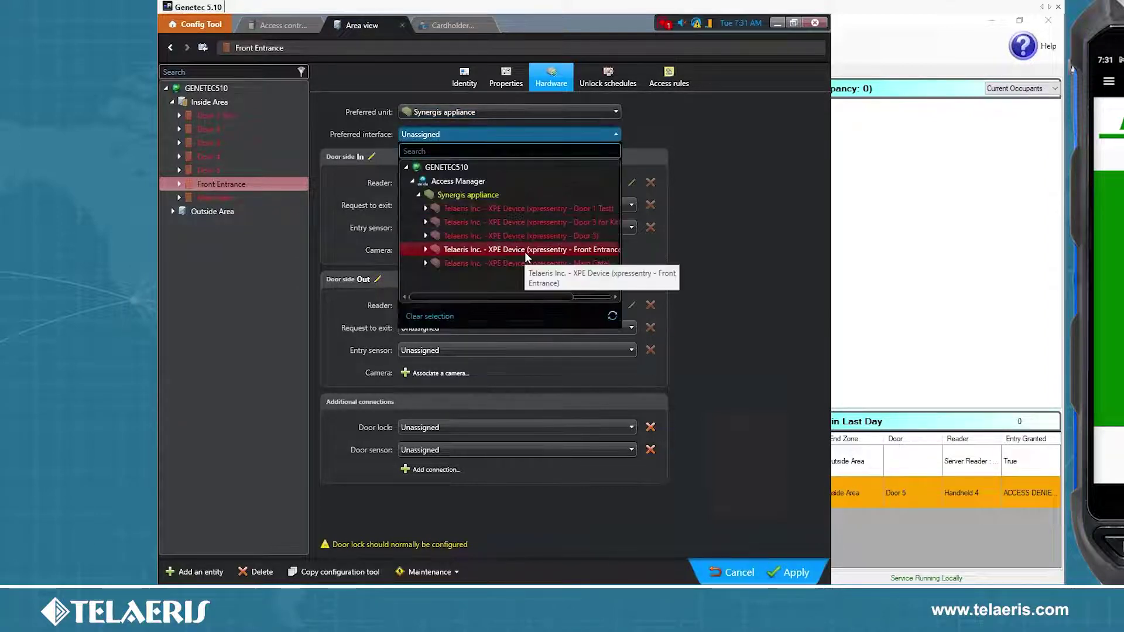
left_click(526, 251)
Step: Assign the Front Entrance-IN reader to door side In and the Front Entrance-OUT/Muster reader to door side Out, and apply the changes
left_click(509, 182)
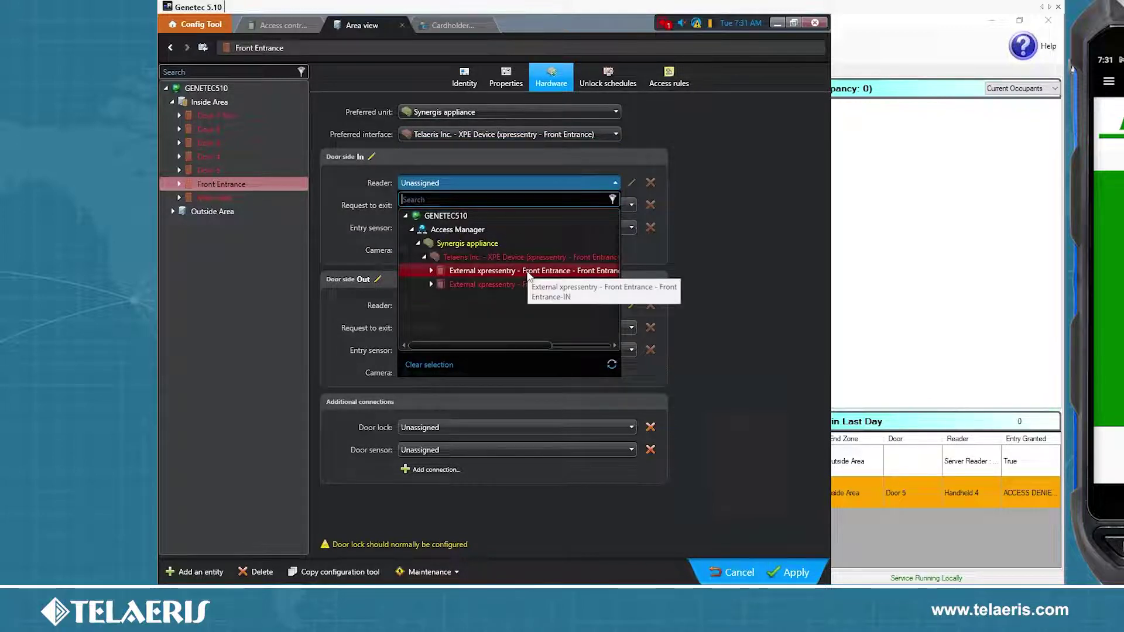
left_click(527, 272)
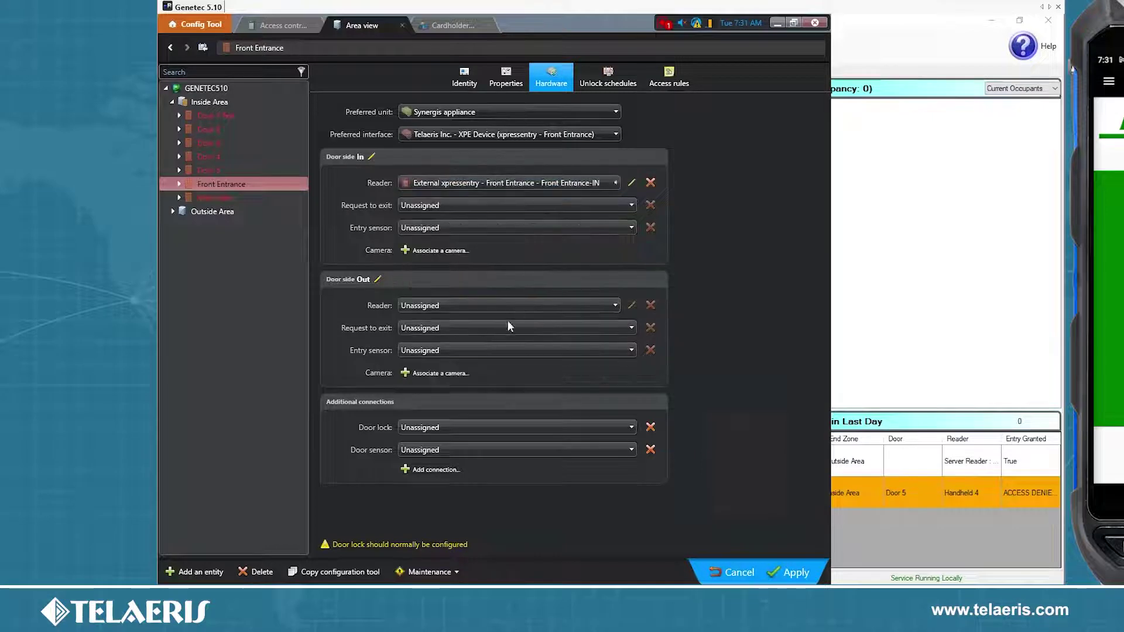
left_click(507, 306)
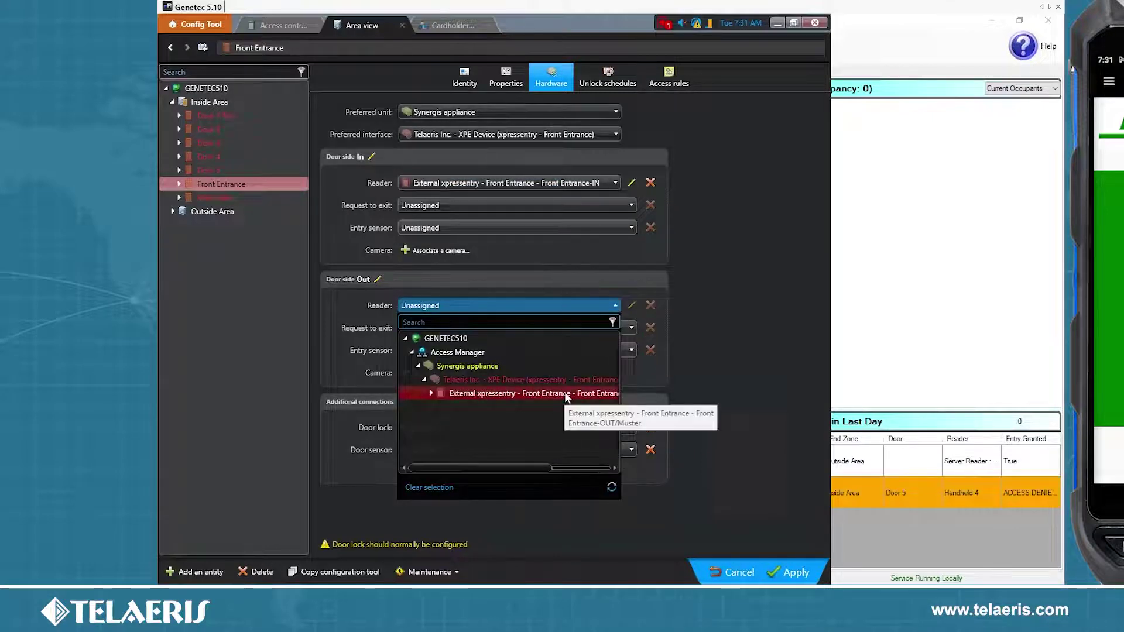
left_click(564, 392)
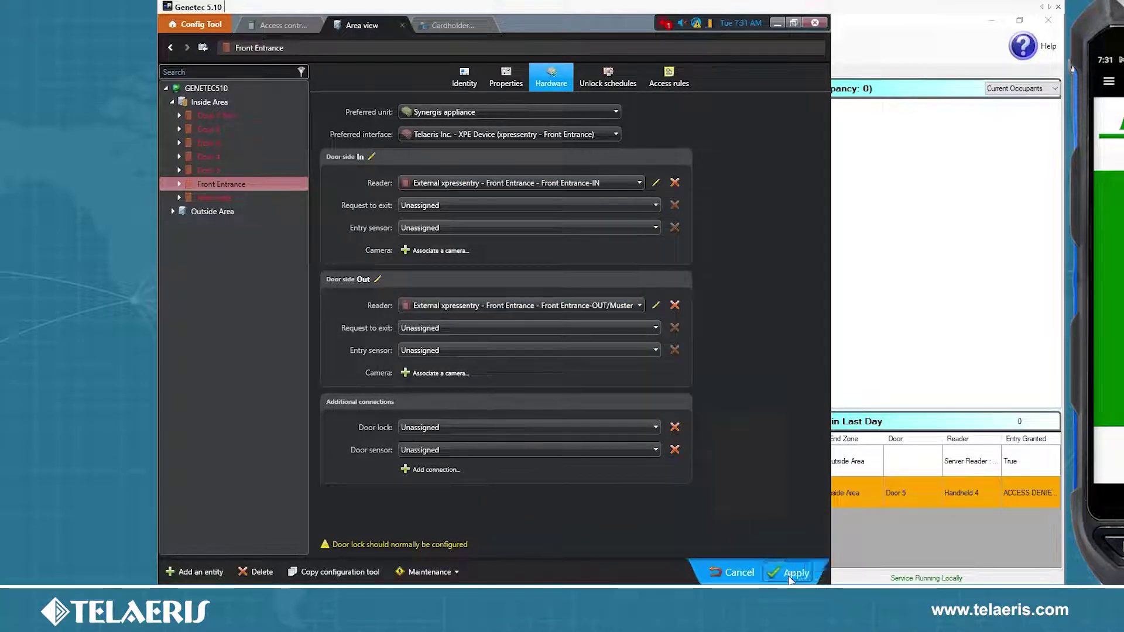
left_click(790, 577)
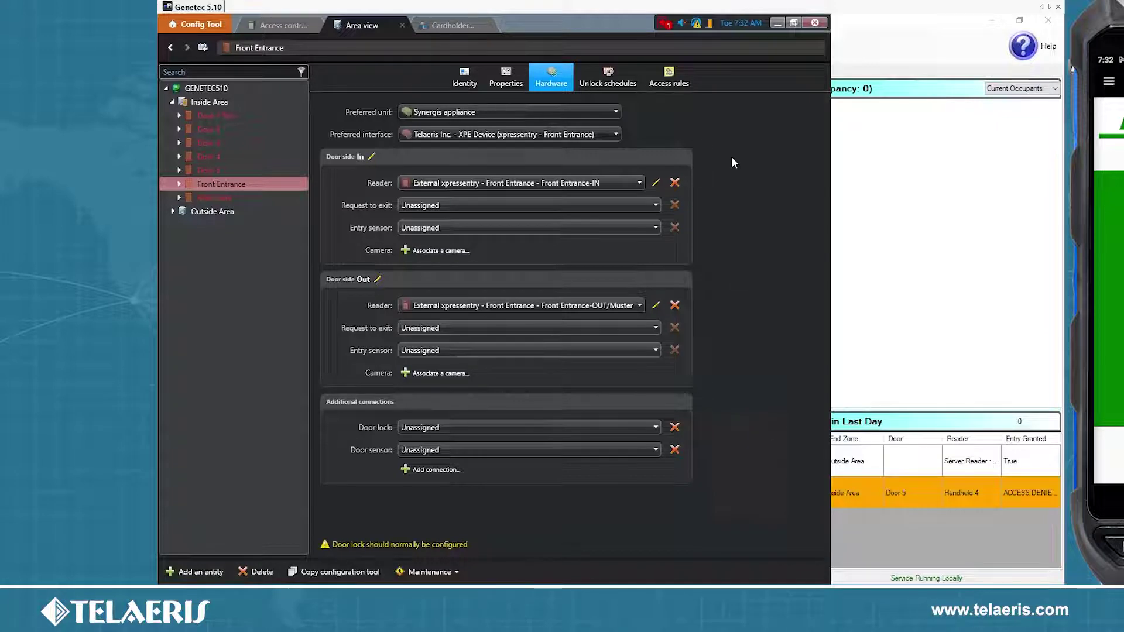
Step: Switch to the XPressEntry settings and run a partial sync from the Data Manager
mouse_move(354, 609)
left_click(430, 580)
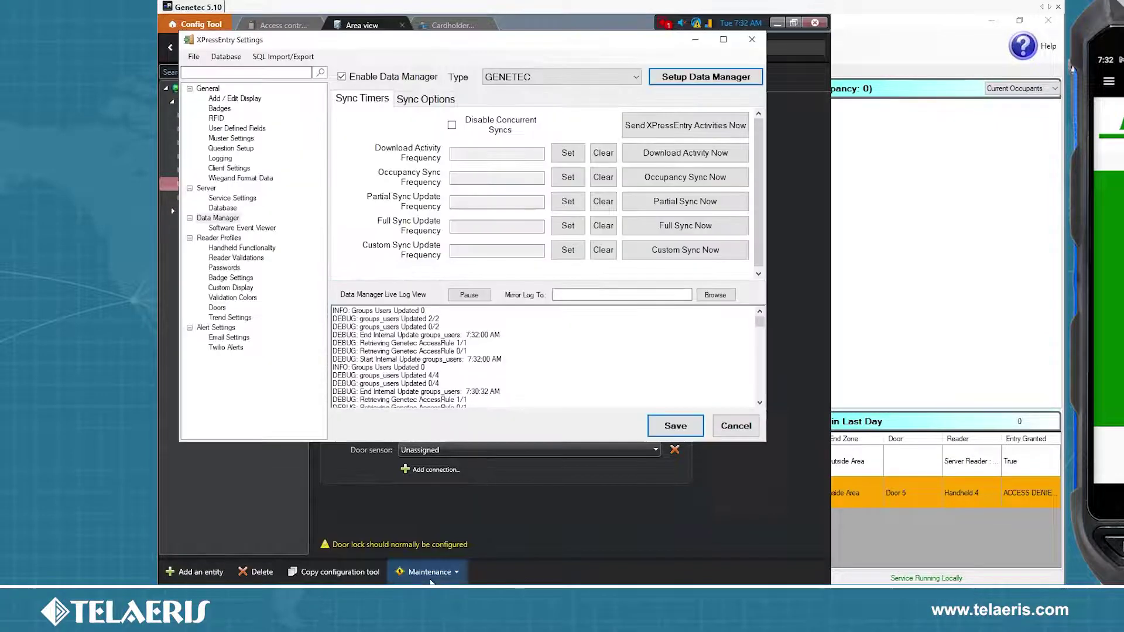
left_click(669, 202)
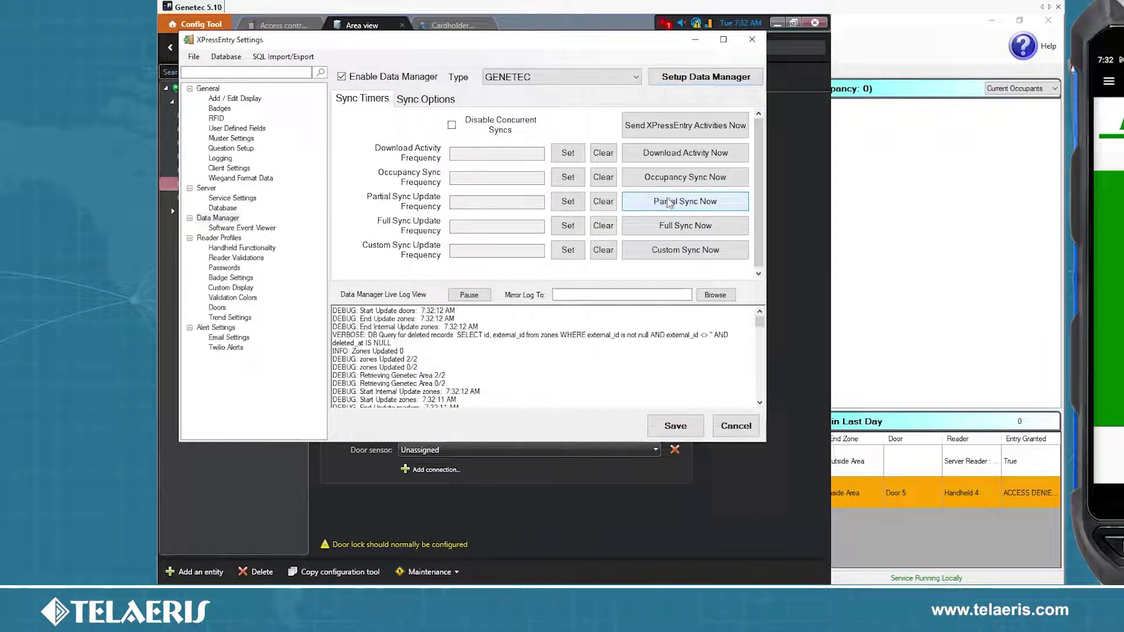
left_click(619, 362)
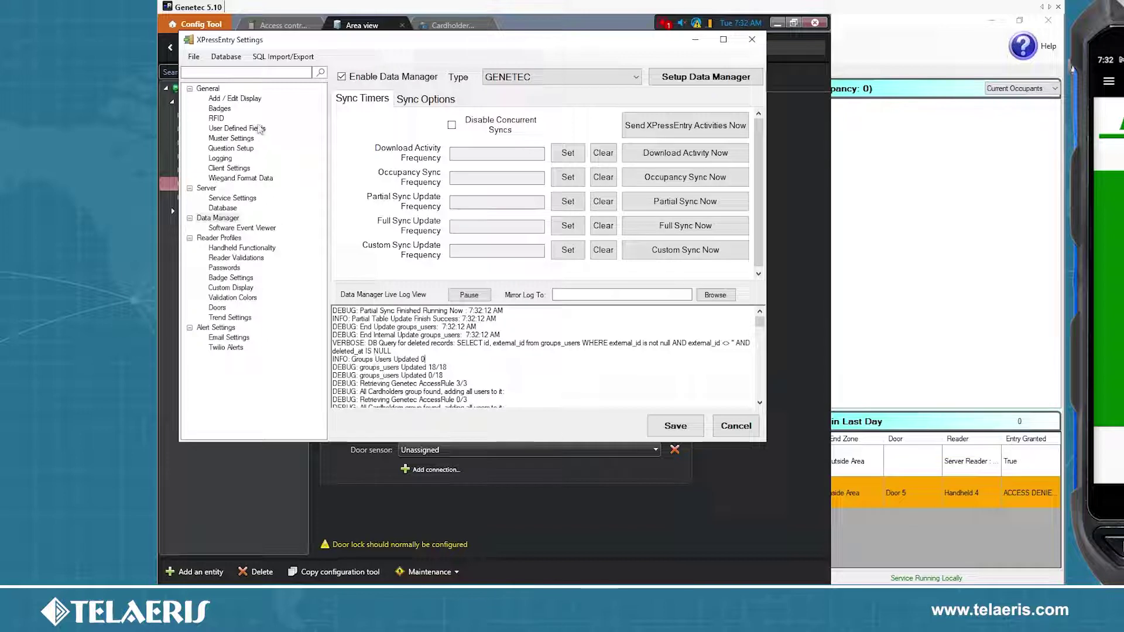
Step: Turn Allow Editing of External Data off and back on in the Add / Edit Display settings
left_click(230, 98)
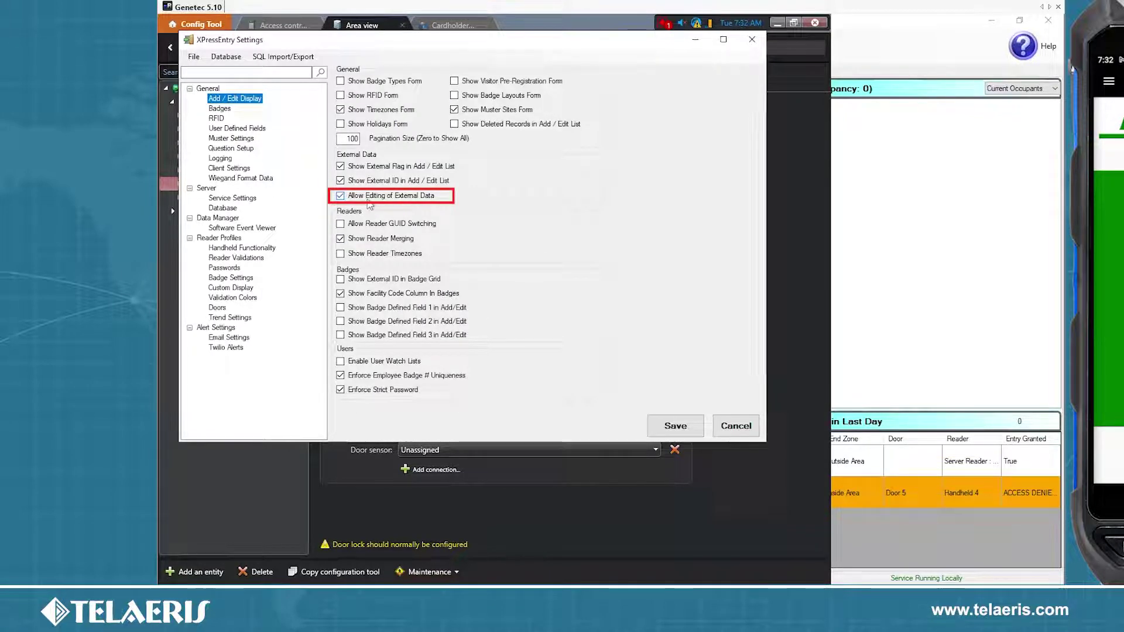
left_click(341, 196)
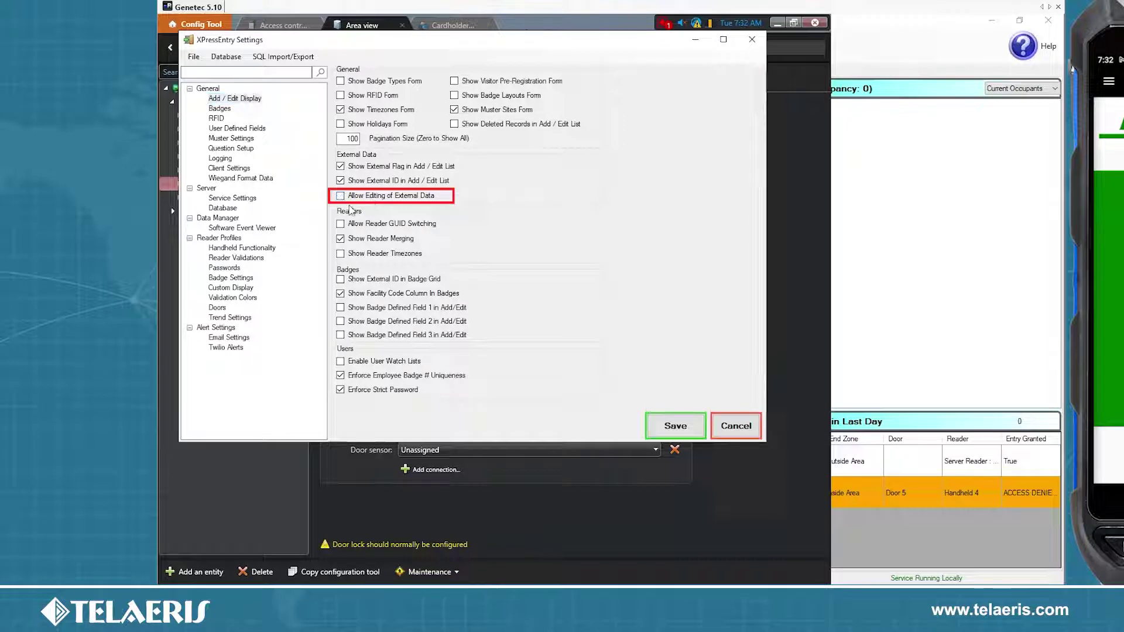
left_click(340, 196)
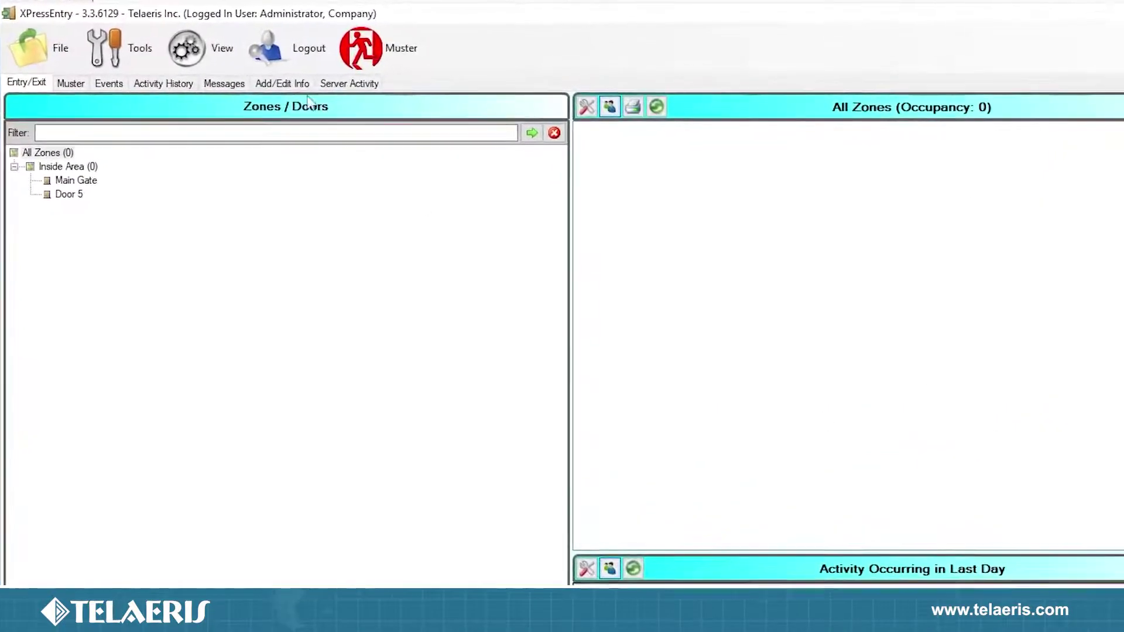
Step: Look through the synced user records in XPressEntry's Add/Edit Info
left_click(282, 83)
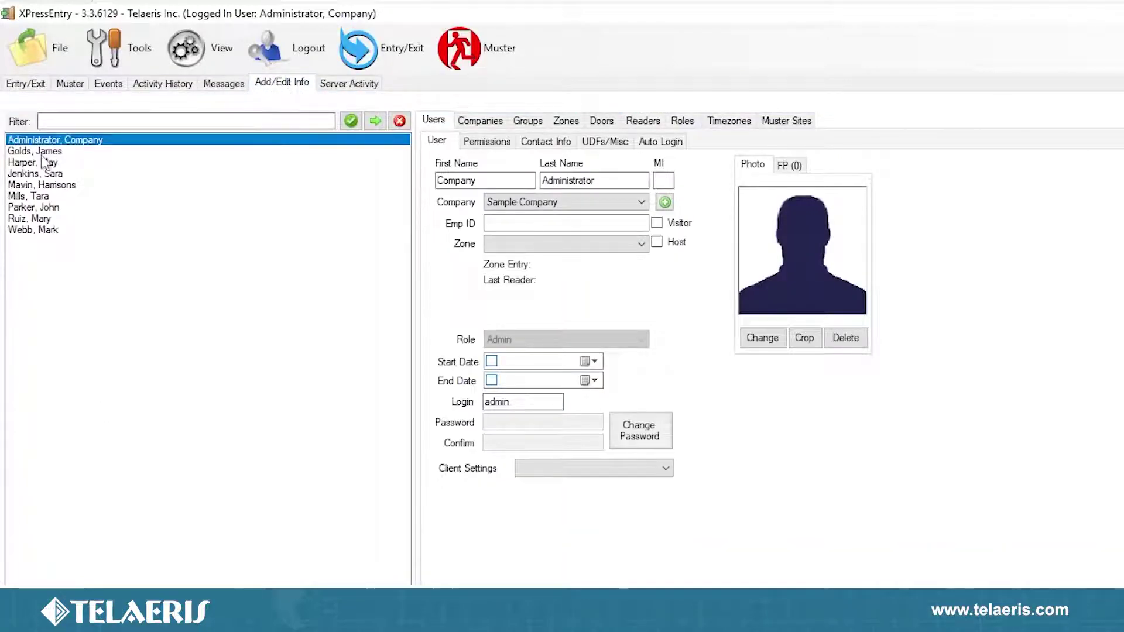
left_click(42, 155)
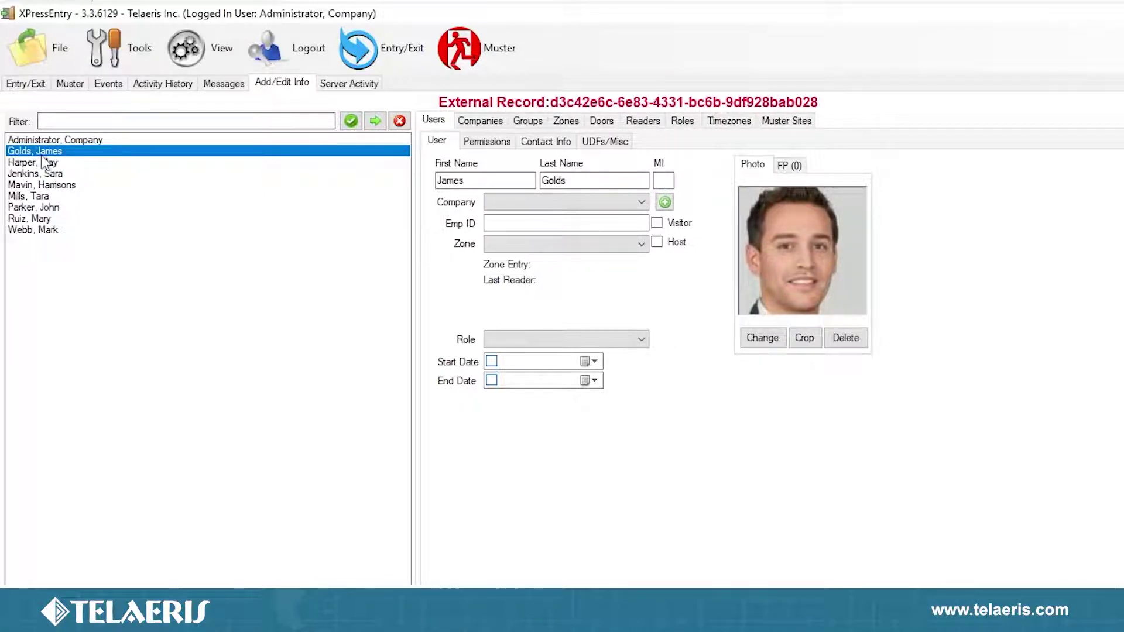
key("Down")
key("Down")
key("Down")
key("Down")
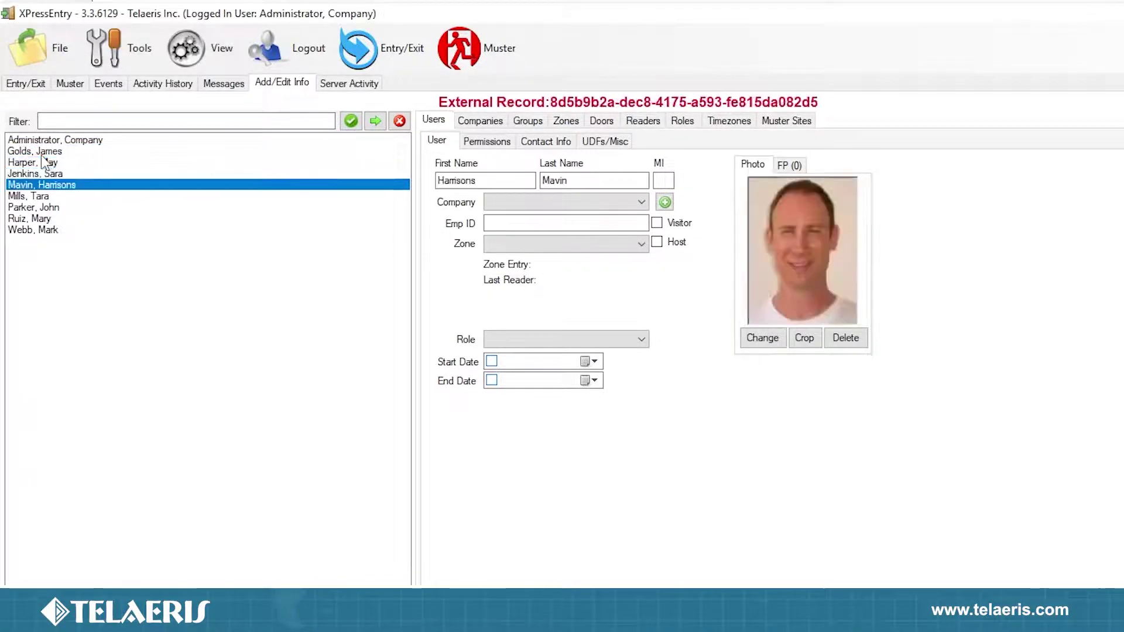
key("Down")
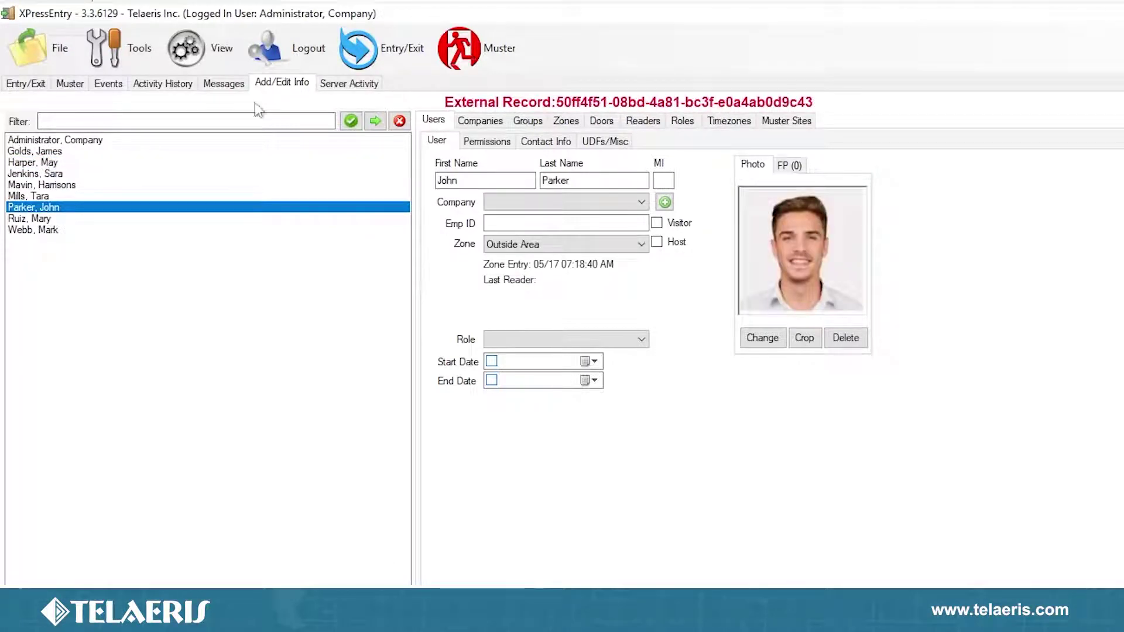
Step: Set the Front Entrance door's start zone to Outside Area and its end zone to Inside Area, and save the door
left_click(603, 121)
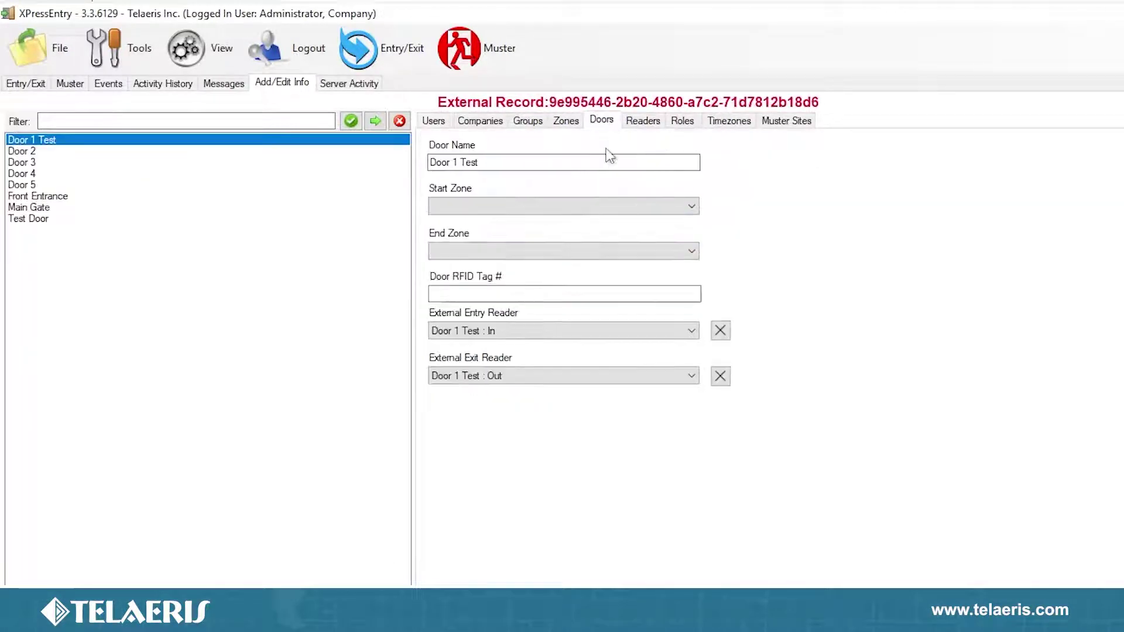
left_click(57, 197)
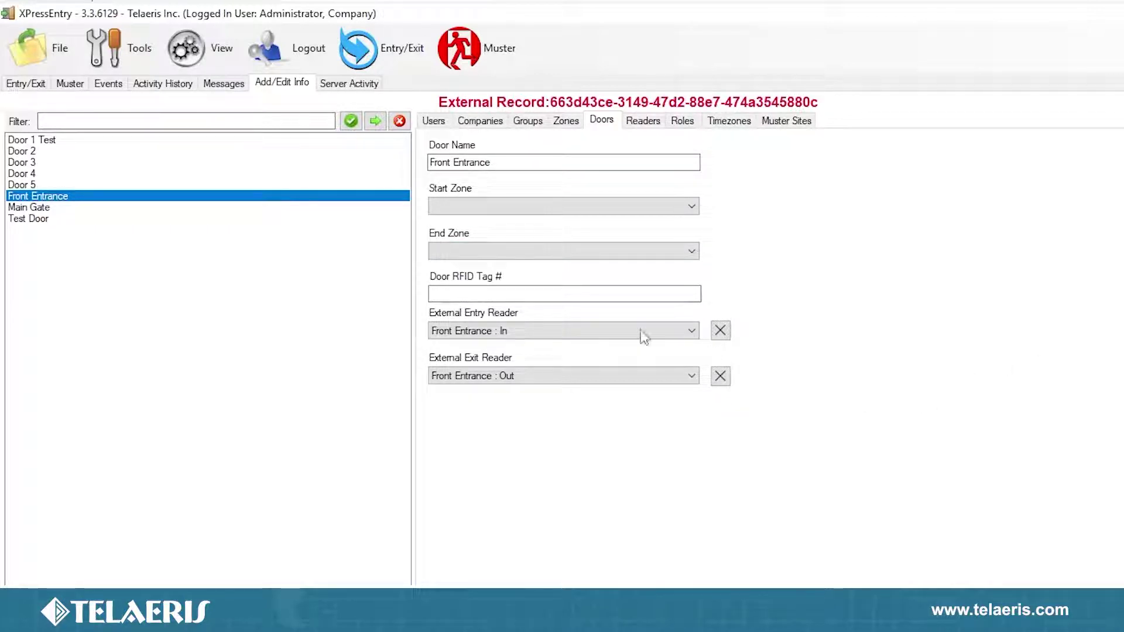
left_click(480, 206)
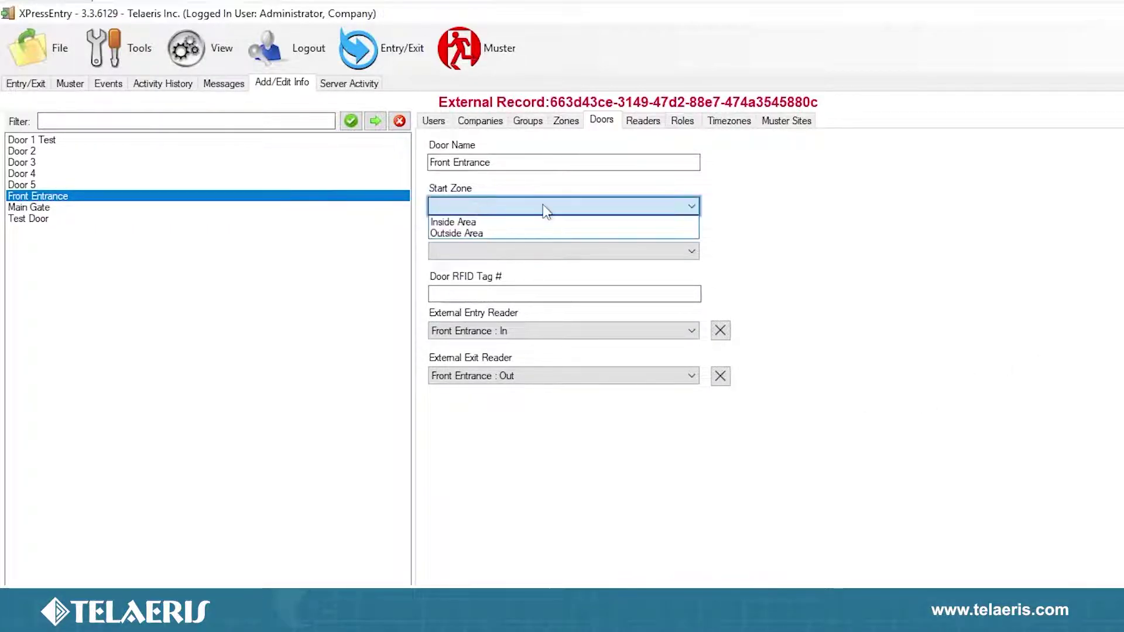
left_click(467, 235)
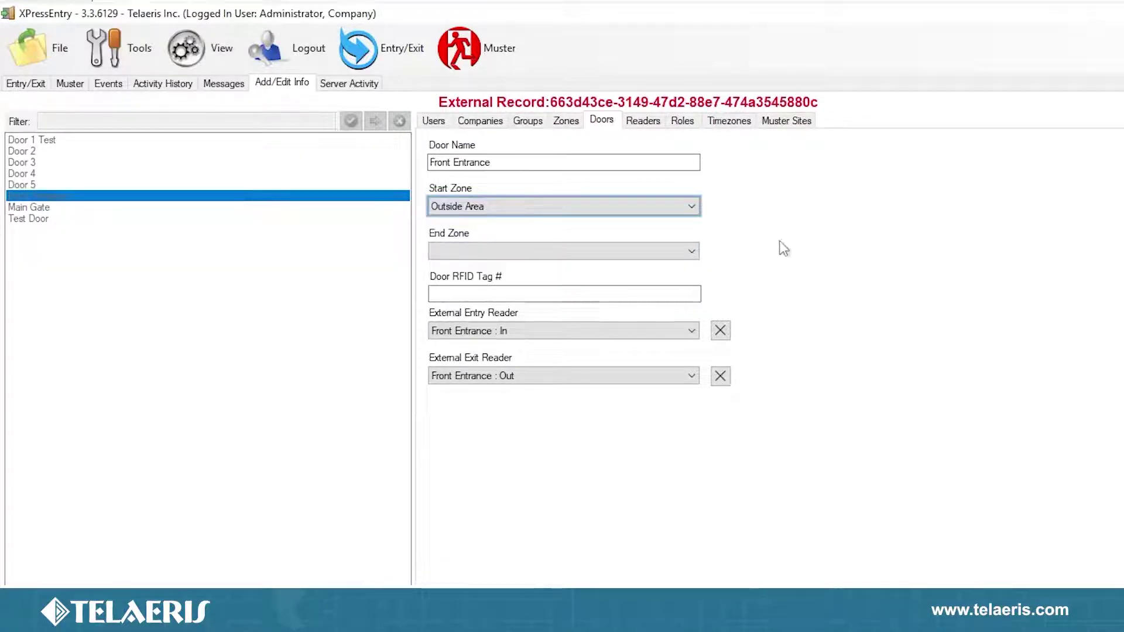
left_click(518, 253)
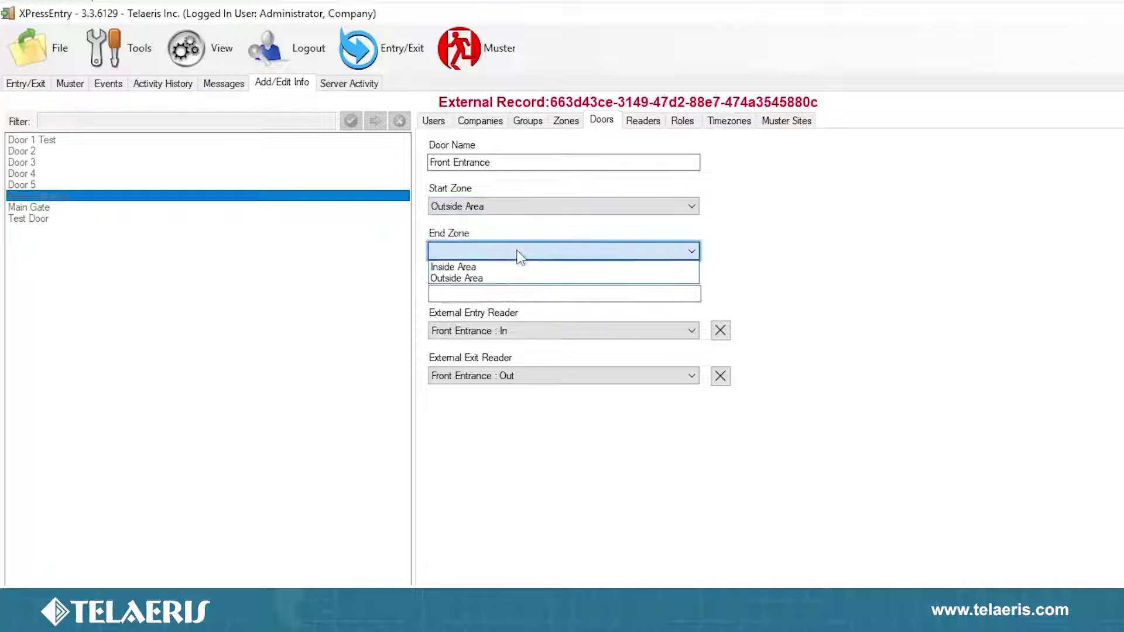
left_click(466, 268)
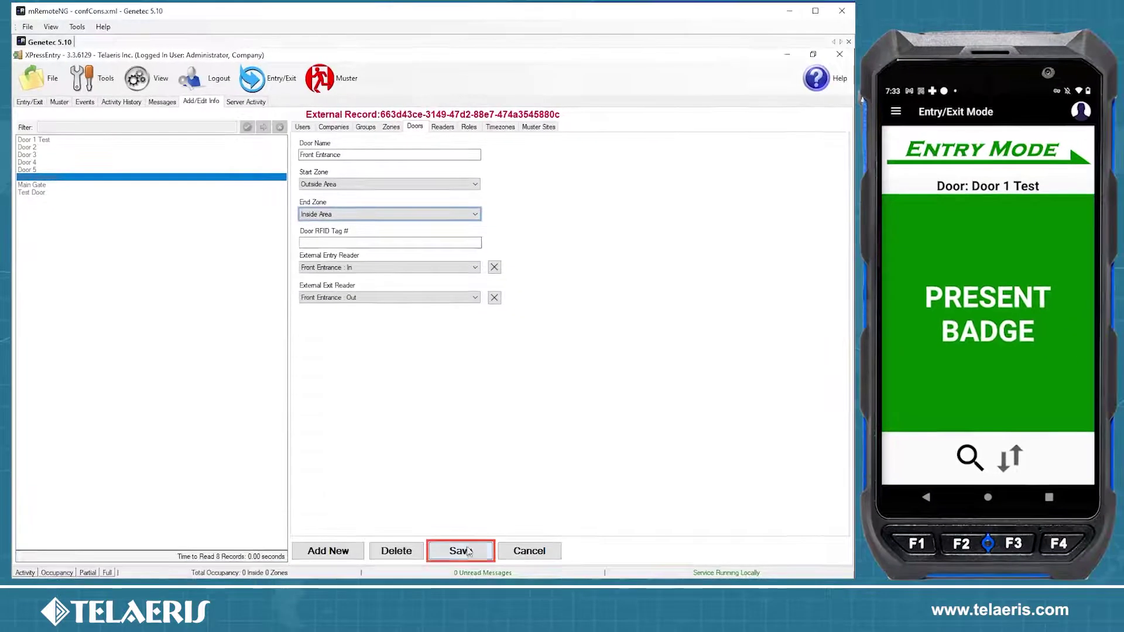
left_click(468, 551)
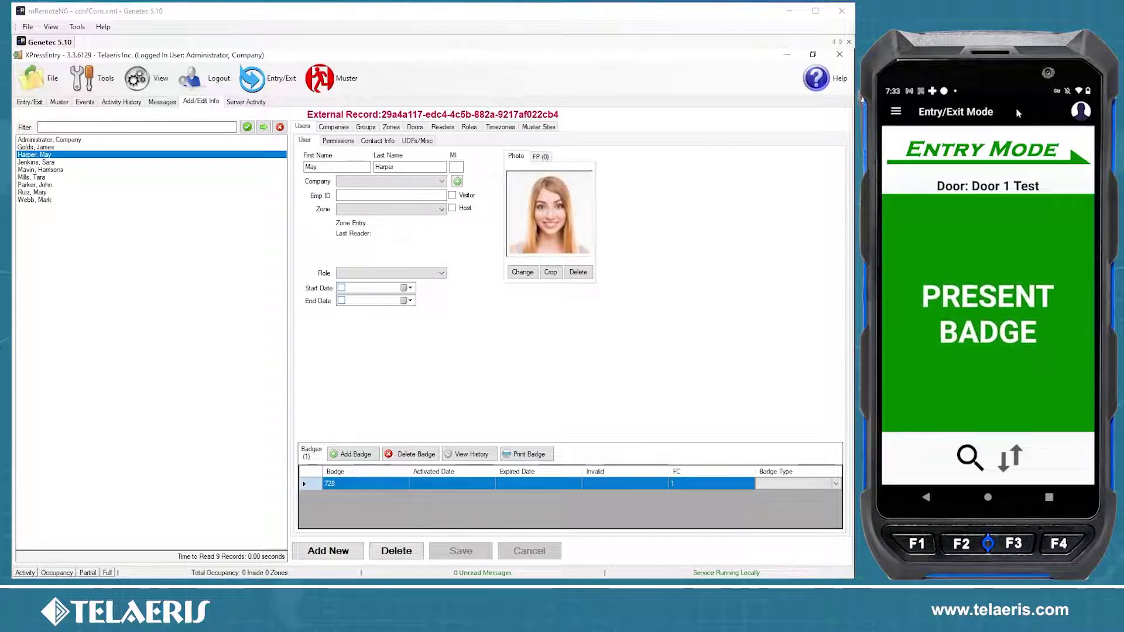
Step: Set the handheld reader's door to Front Entrance and return to its badge screen
left_click(896, 112)
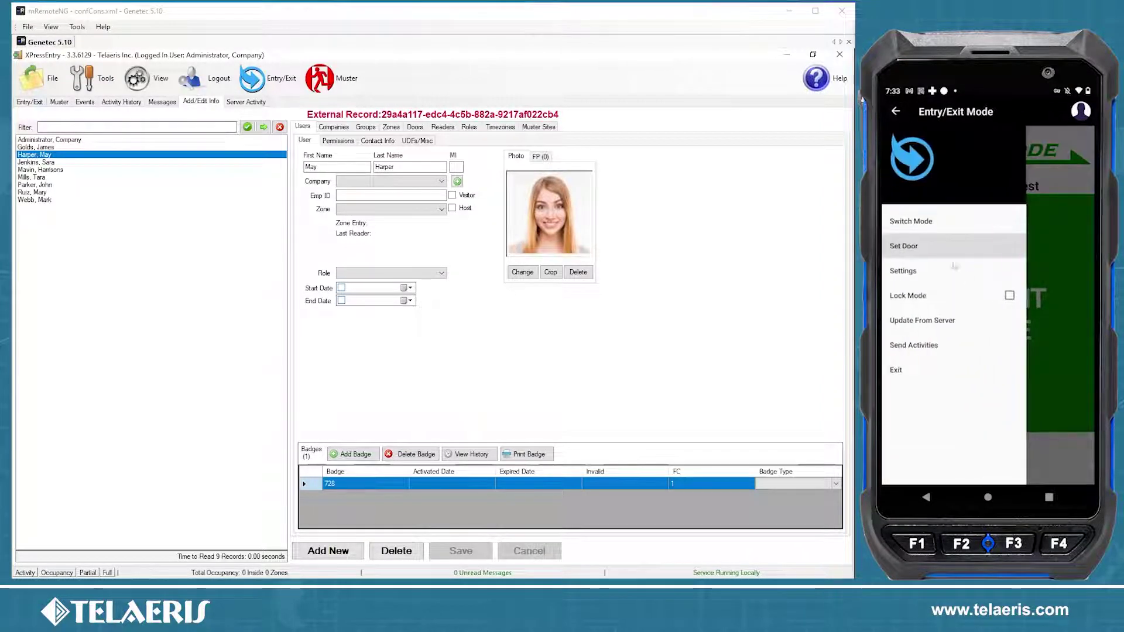
left_click(903, 246)
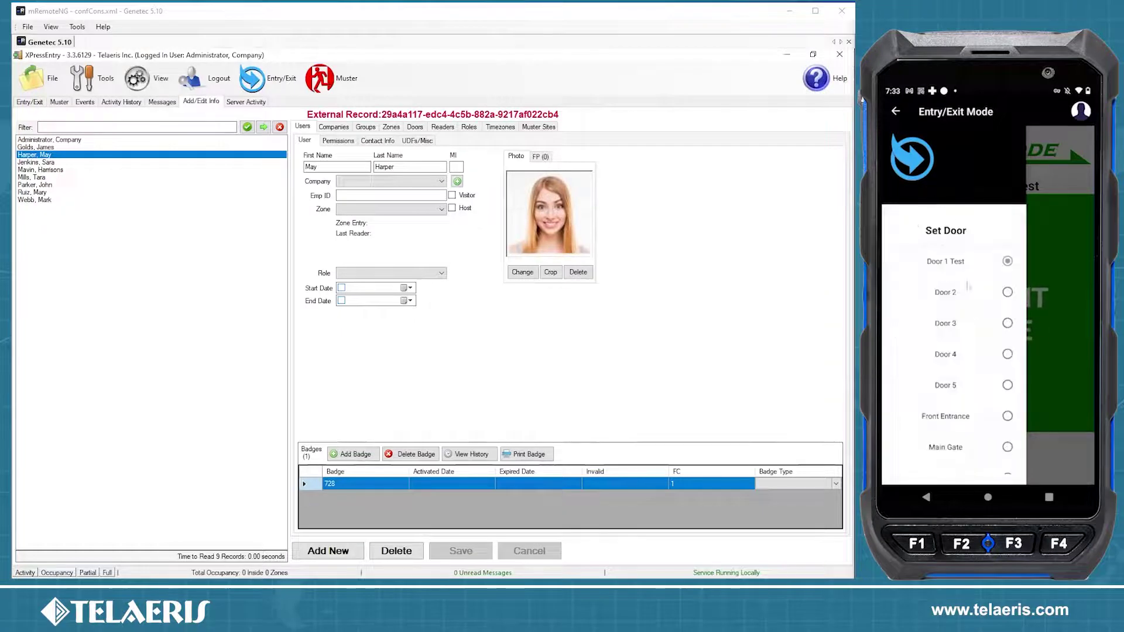
left_click(1007, 416)
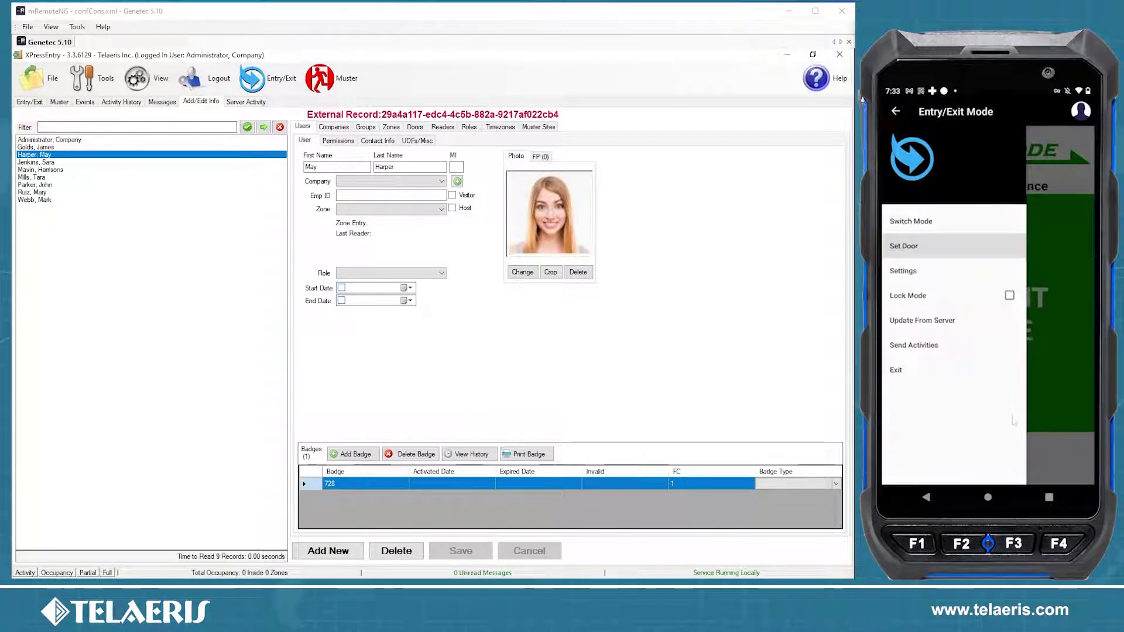
left_click(1054, 346)
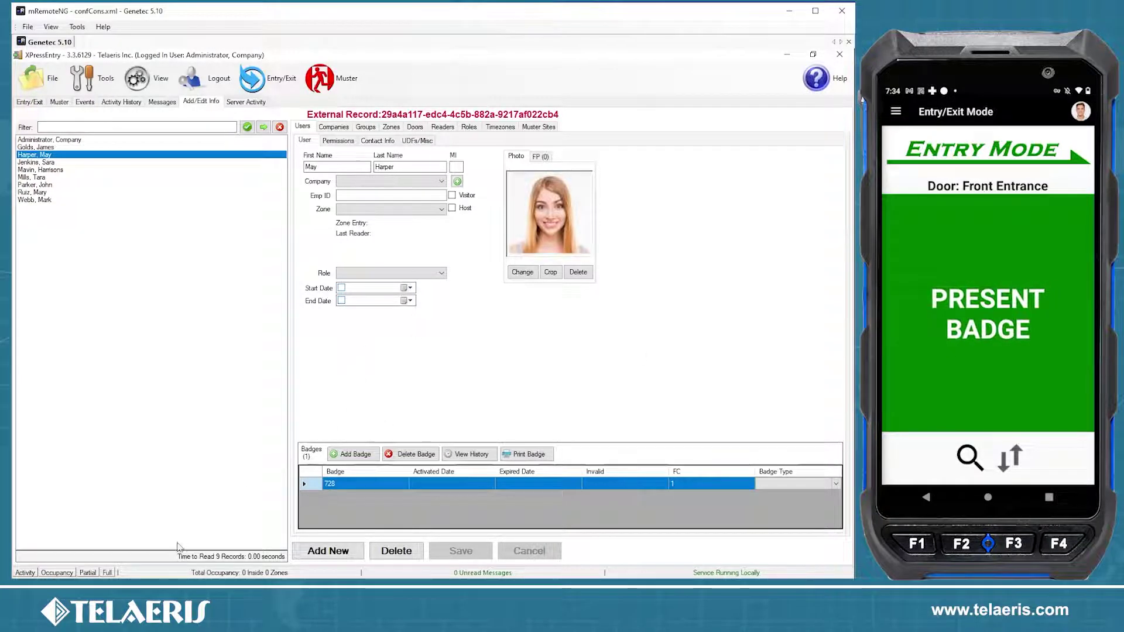
Step: Switch to Security Desk and add the Front Entrance door under Inside Area to event monitoring
left_click(159, 577)
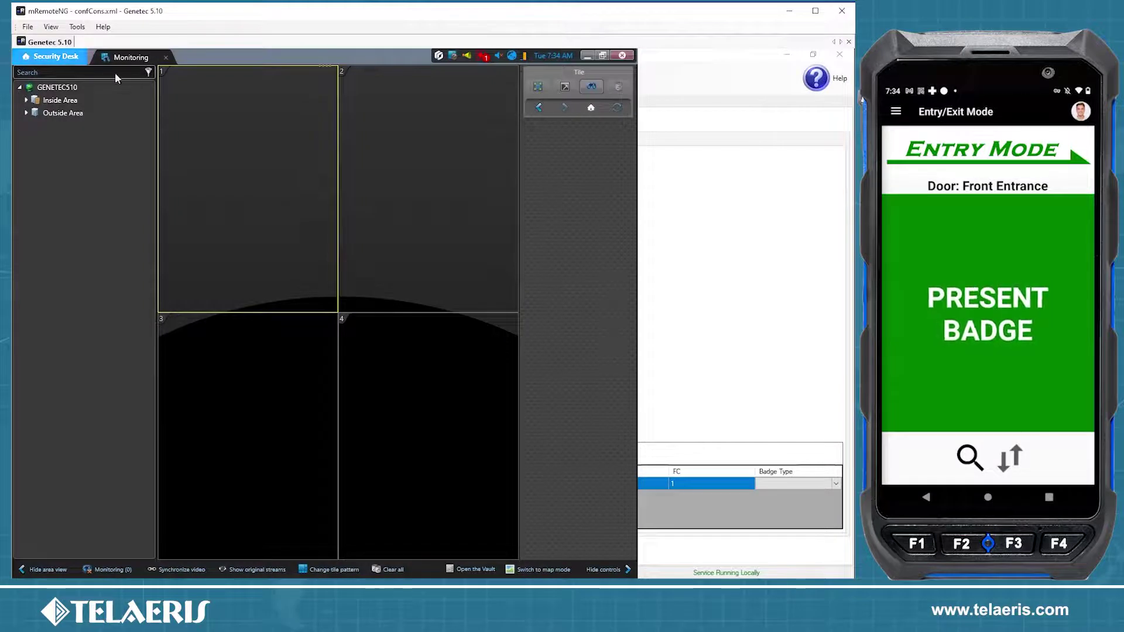
left_click(110, 570)
left_click(46, 513)
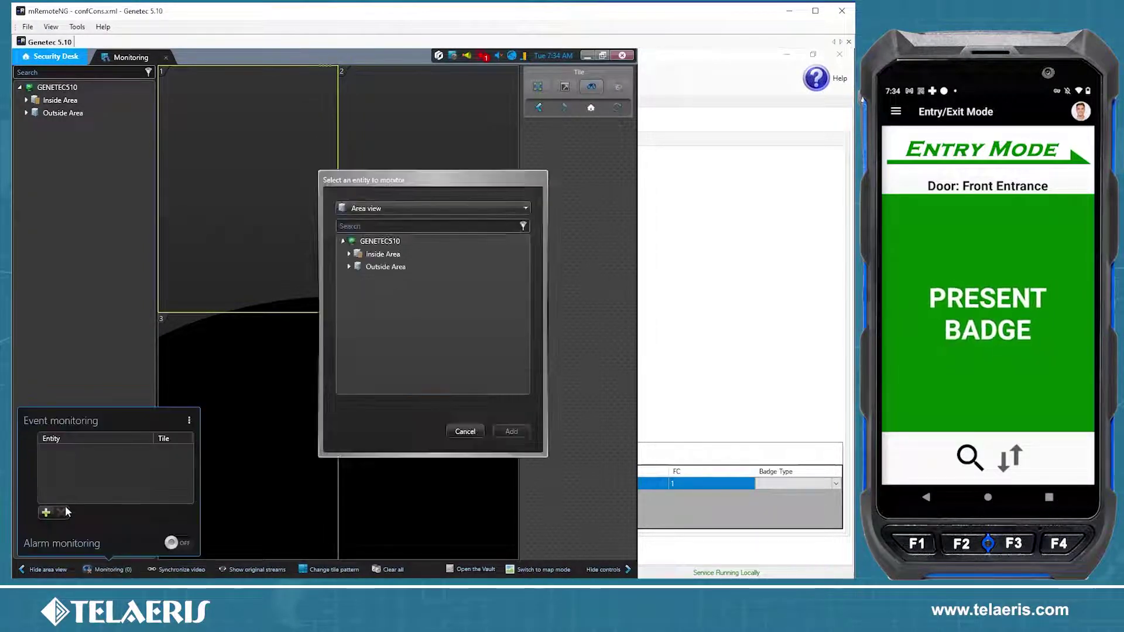
left_click(381, 254)
left_click(404, 331)
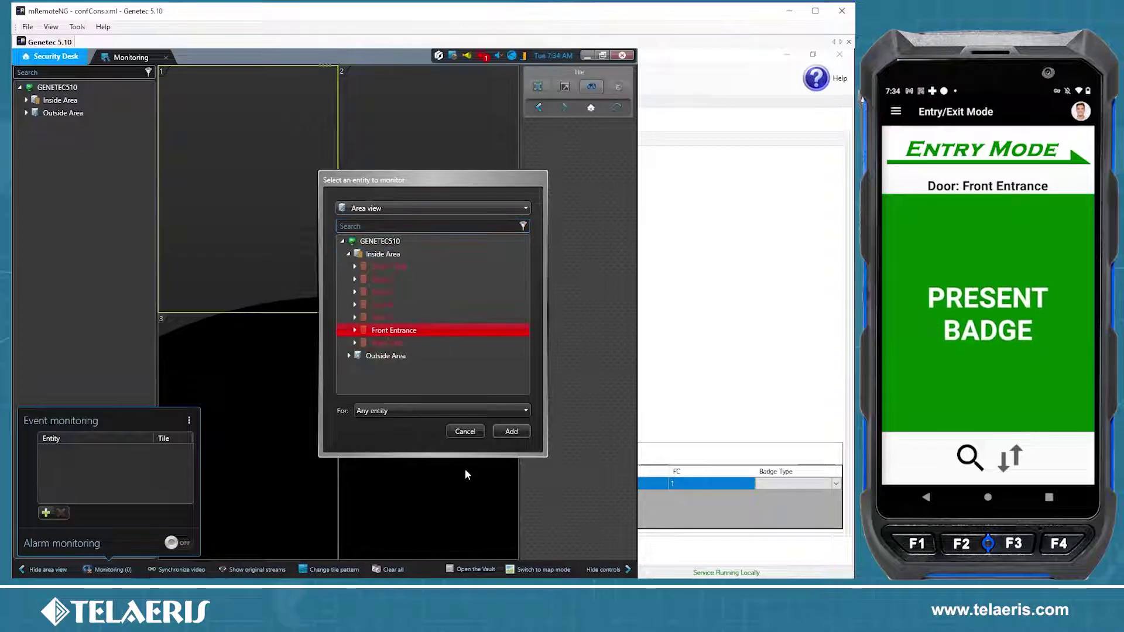
left_click(511, 432)
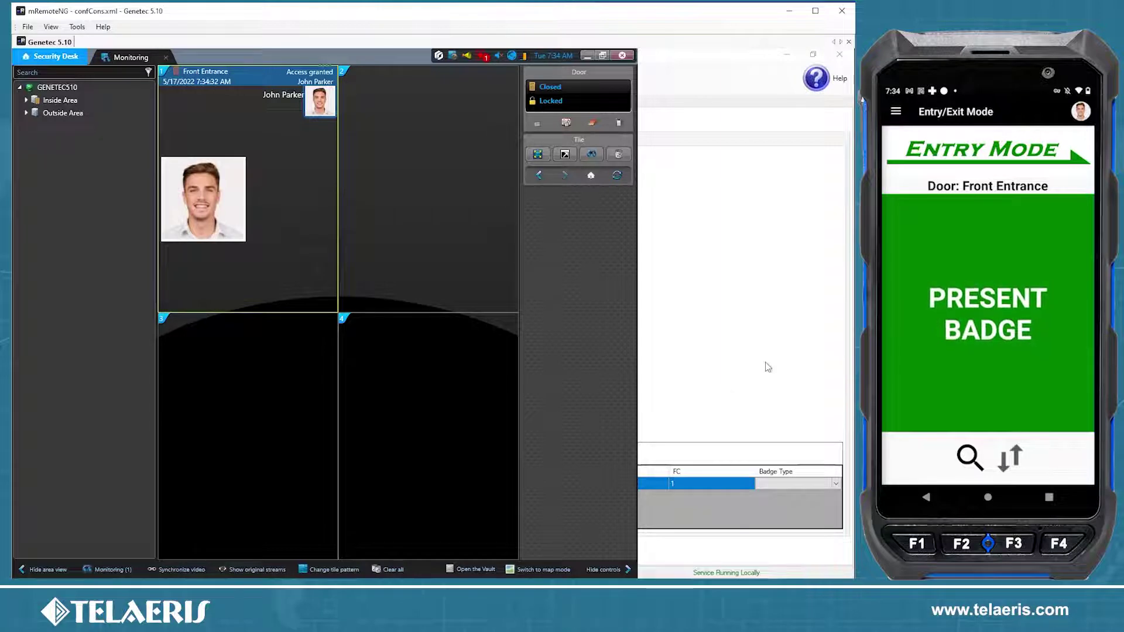
Step: Compare the handheld's badge scans in XPressEntry's Entry/Exit occupancy and activity with the Front Entrance events in Security Desk
left_click(712, 366)
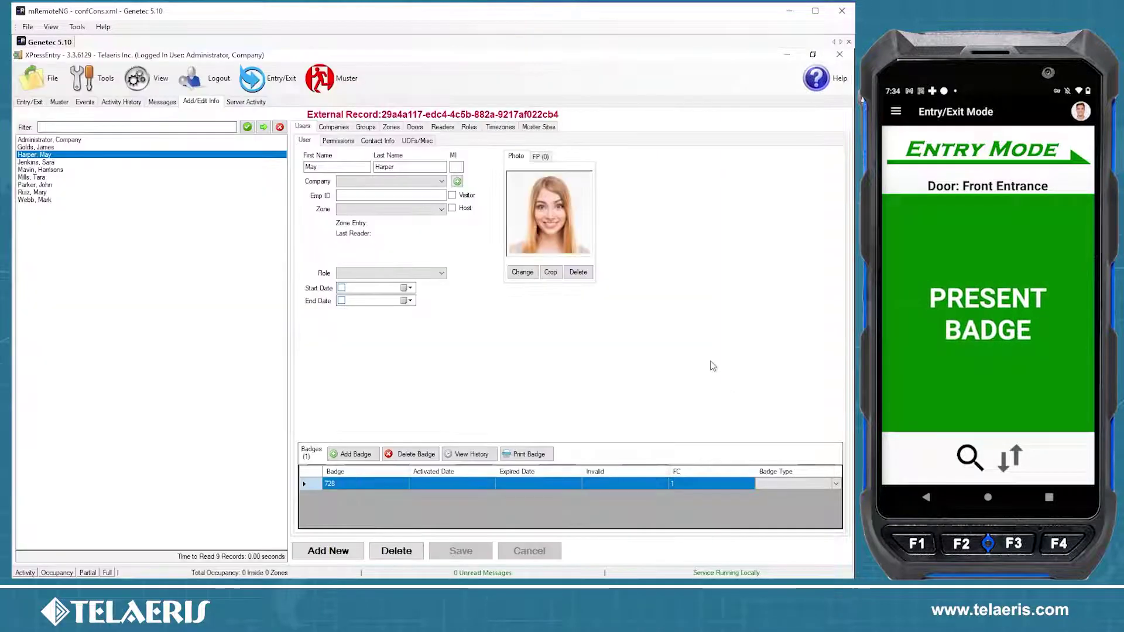
left_click(30, 102)
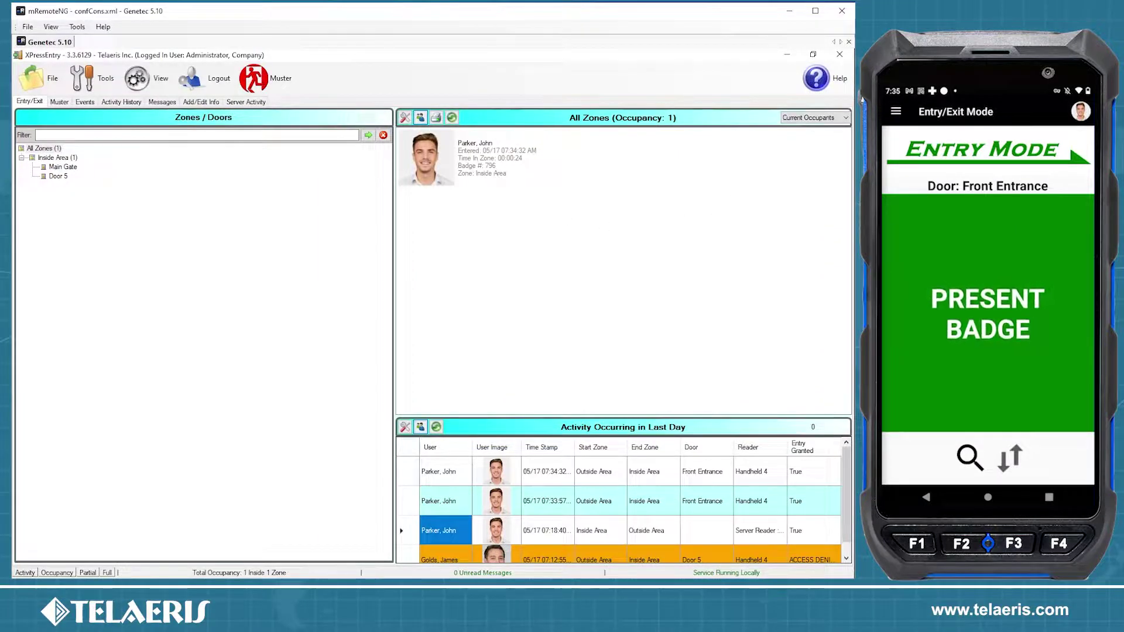
left_click(143, 527)
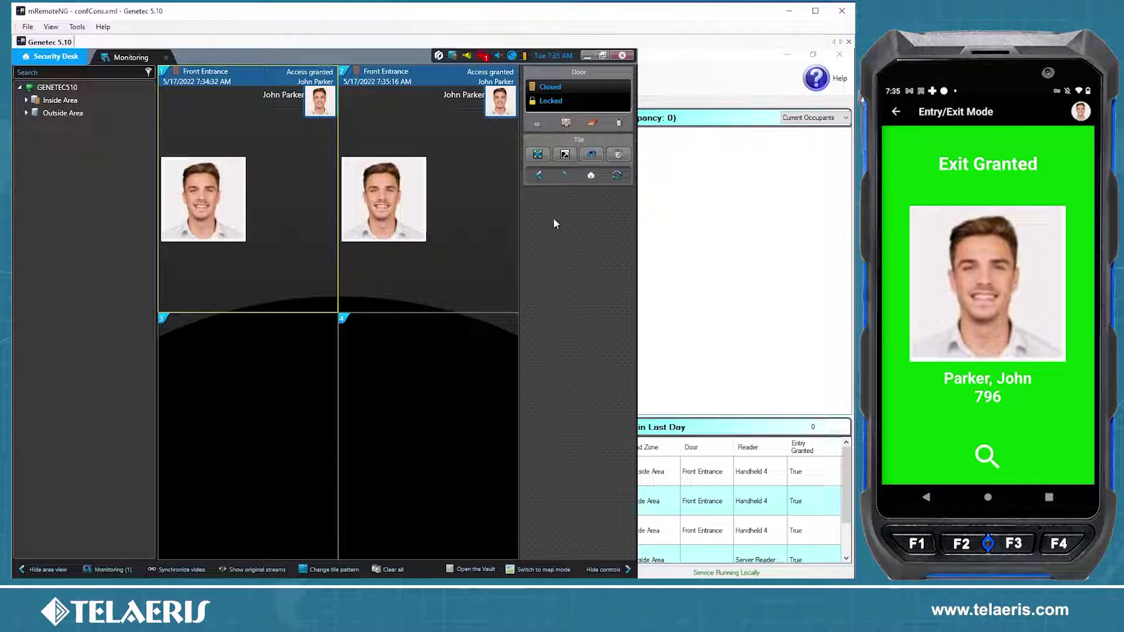
left_click(687, 226)
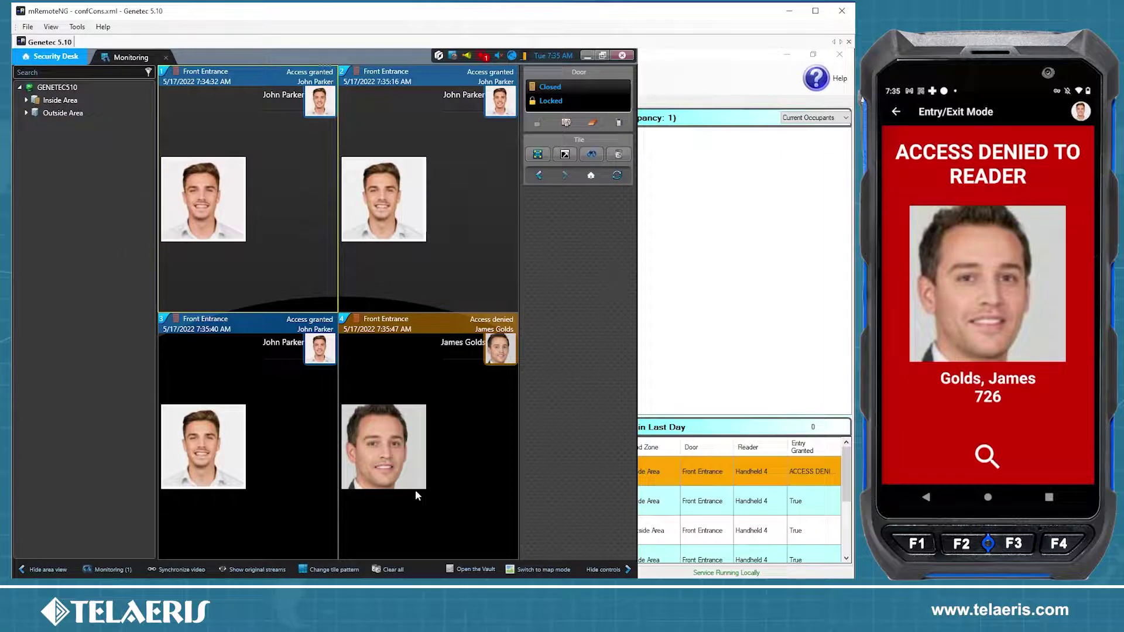
left_click(409, 363)
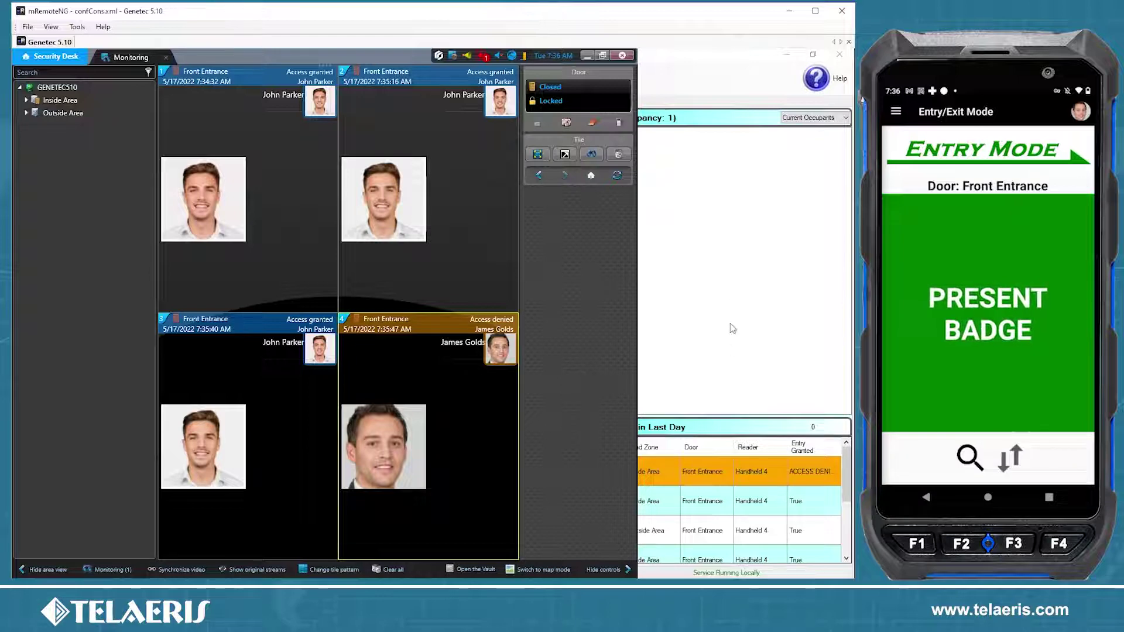
Step: Return to XPressEntry and review the Inside Area and Outside Area zone records in Add/Edit Info
left_click(642, 235)
left_click(203, 103)
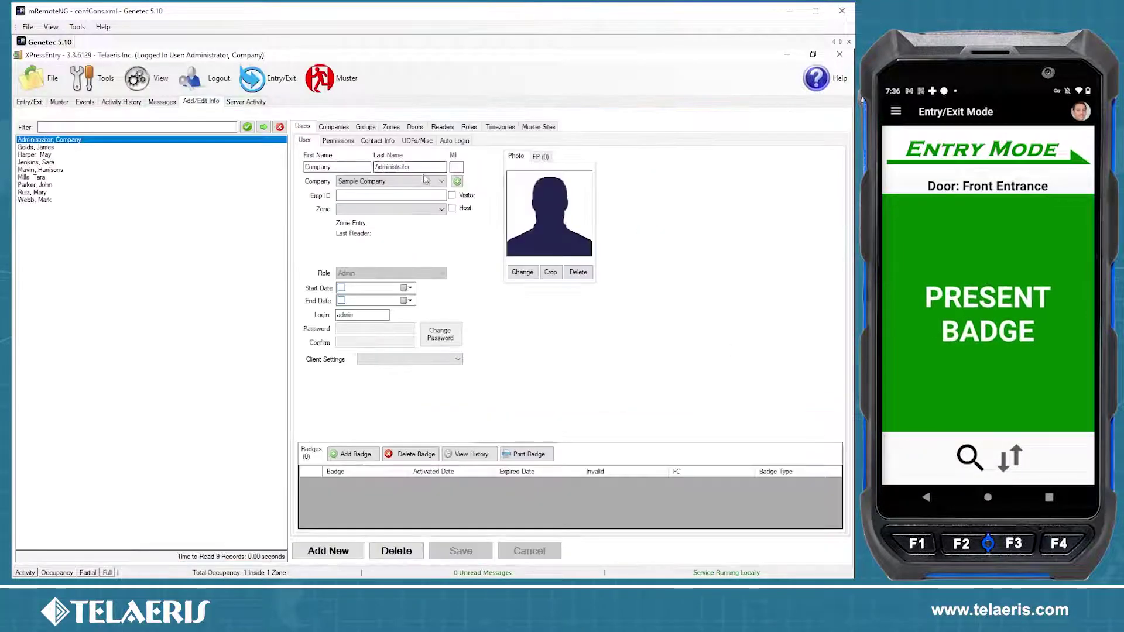
left_click(392, 128)
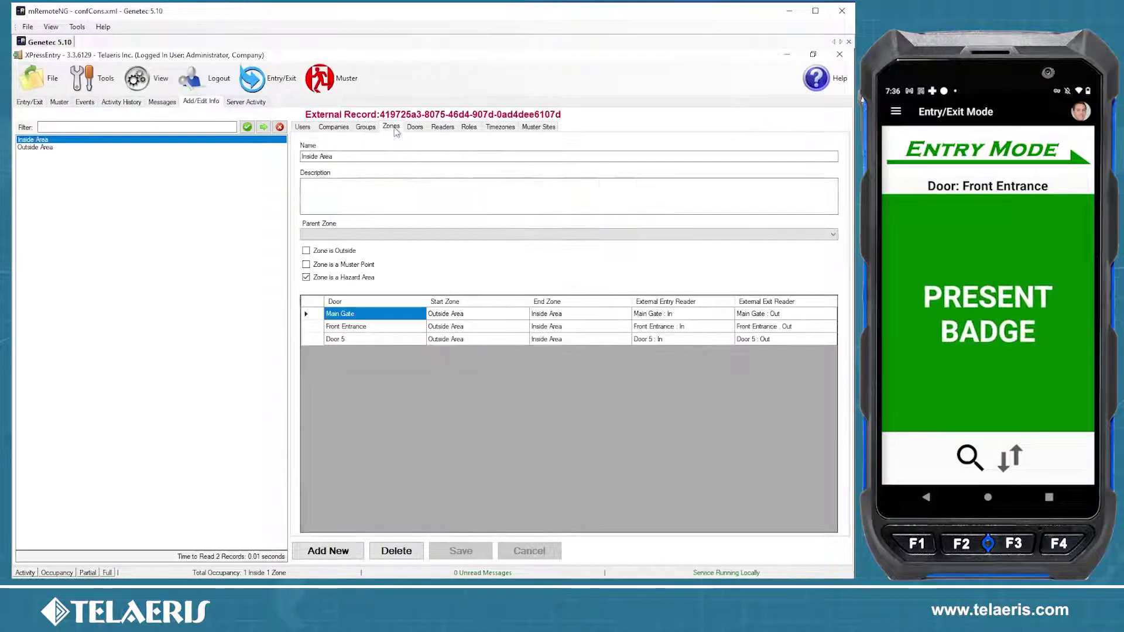
left_click(44, 148)
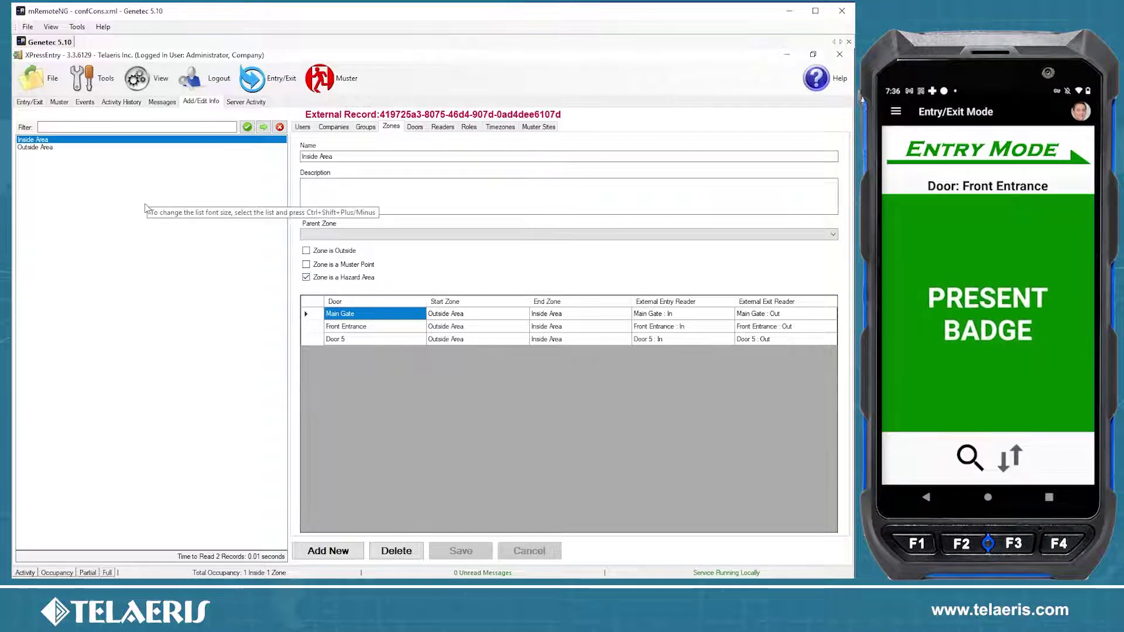
left_click(43, 148)
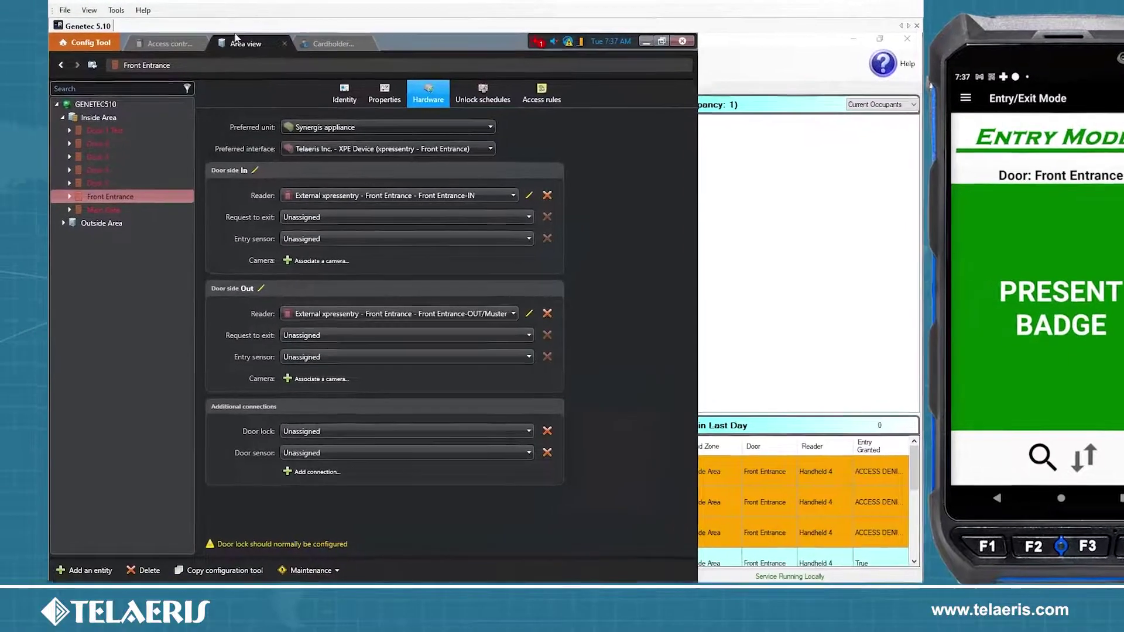
Step: In Config Tool's cardholder management, add the Employee access rule to the cardholder last denied at Front Entrance at 7:35:47 AM, and save
left_click(348, 41)
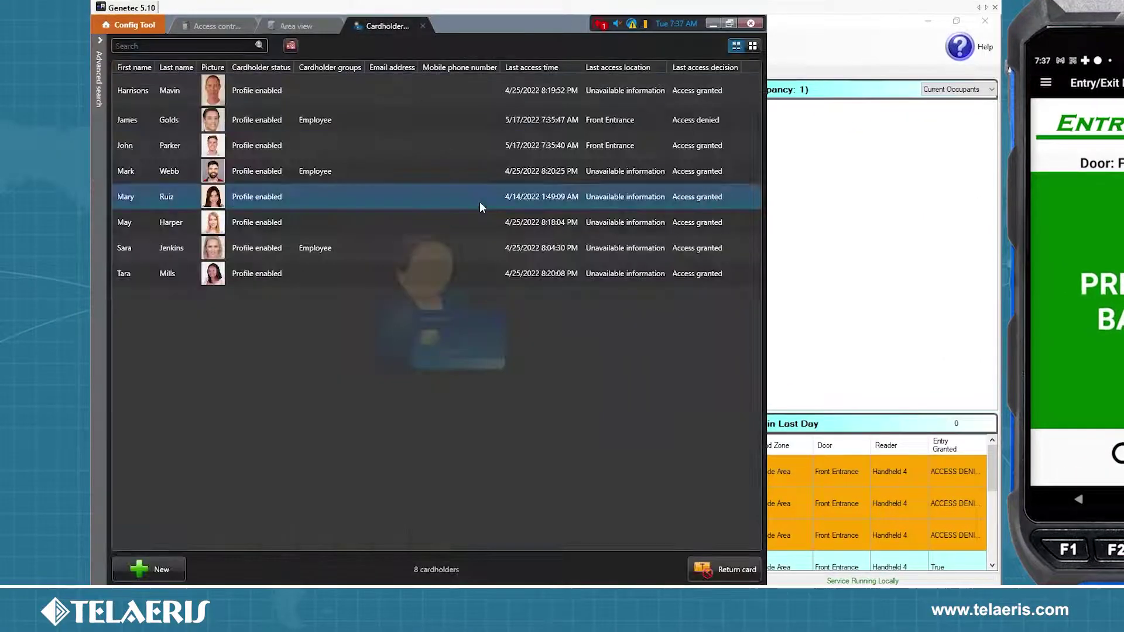
left_click(369, 122)
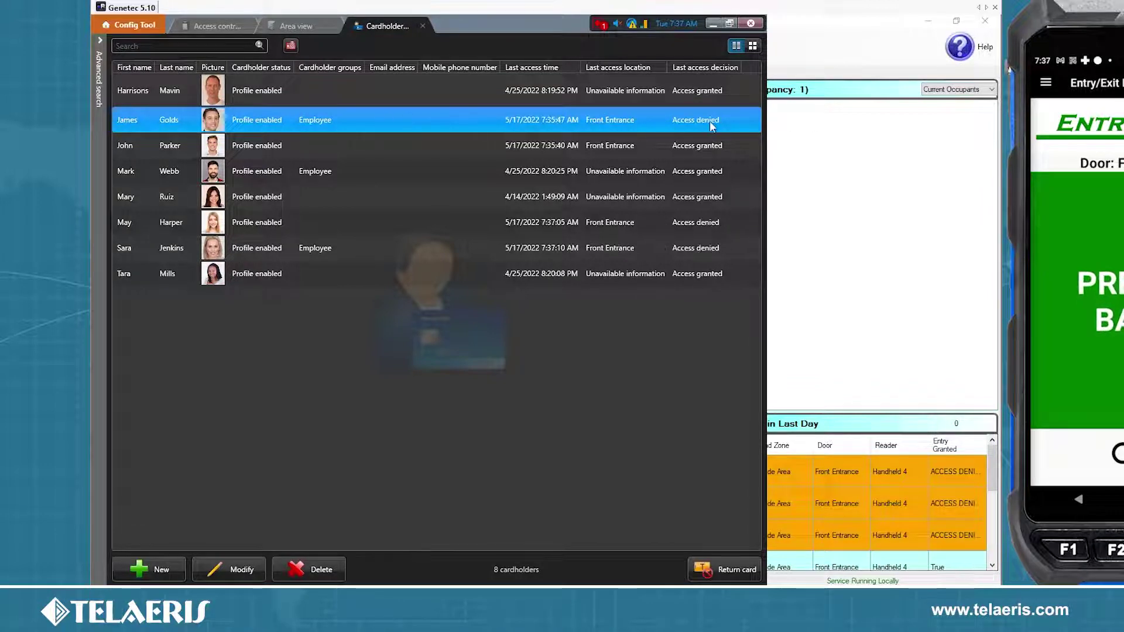
double_click(458, 121)
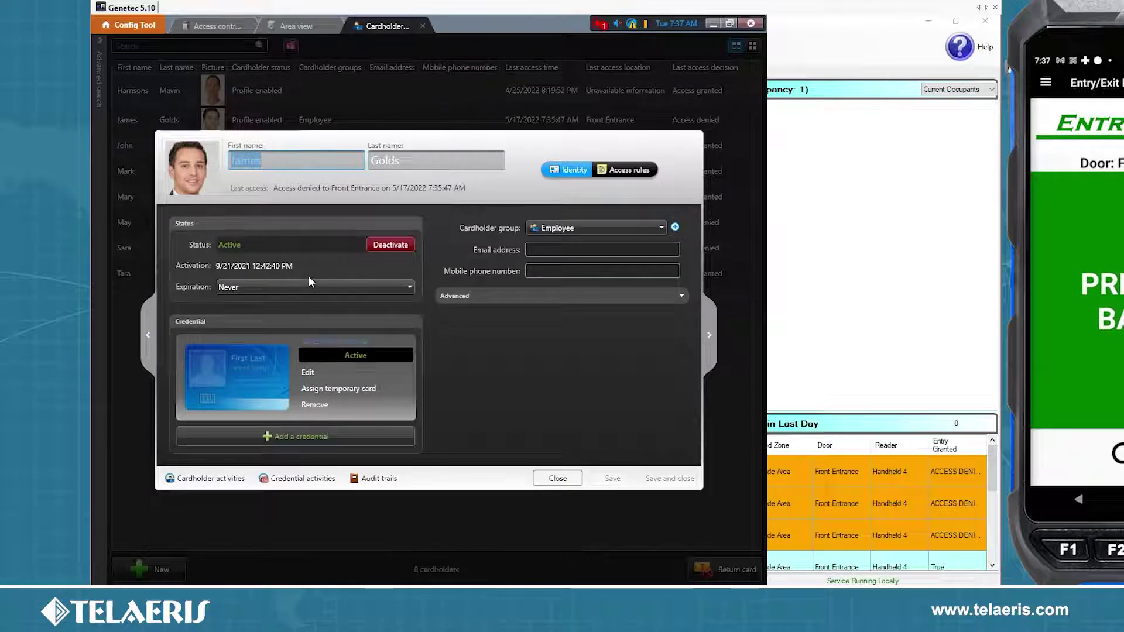
left_click(622, 173)
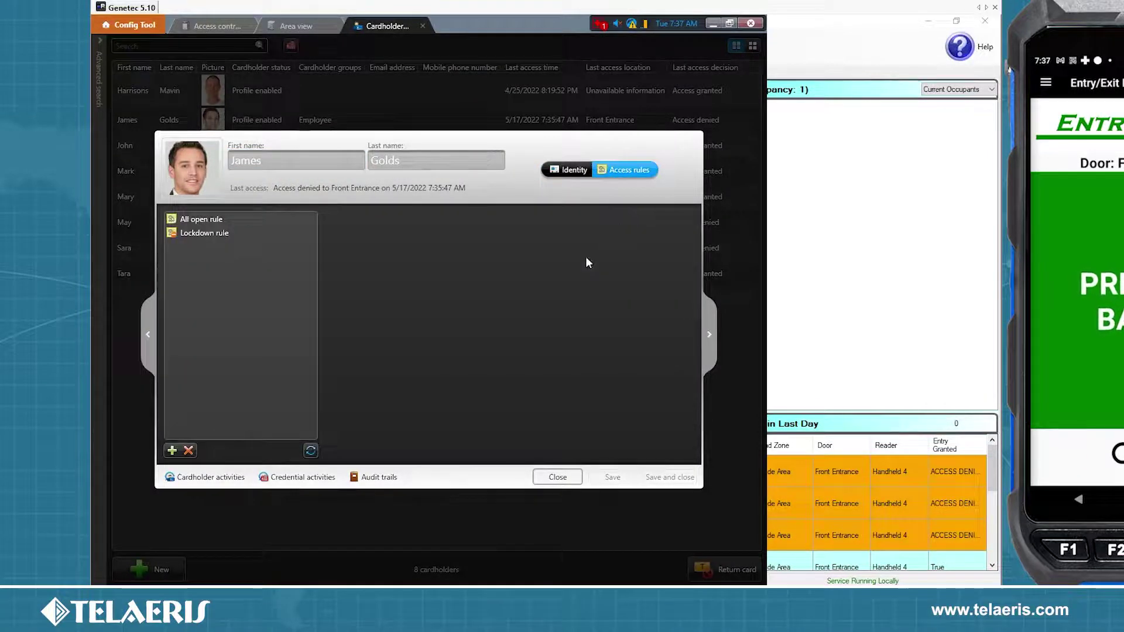
left_click(172, 451)
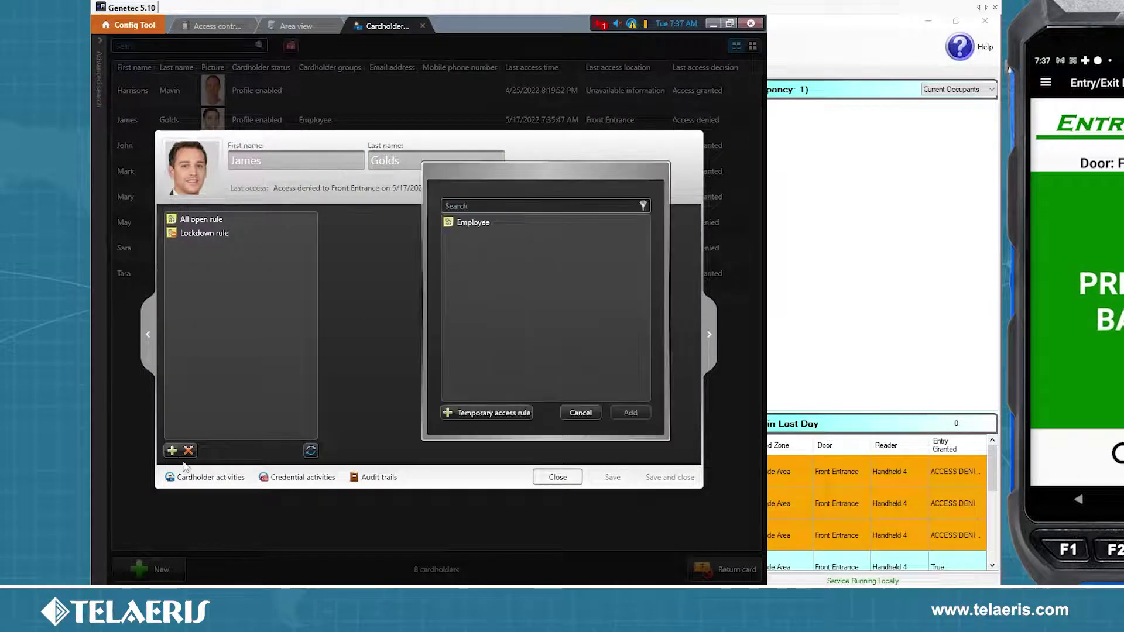
left_click(463, 223)
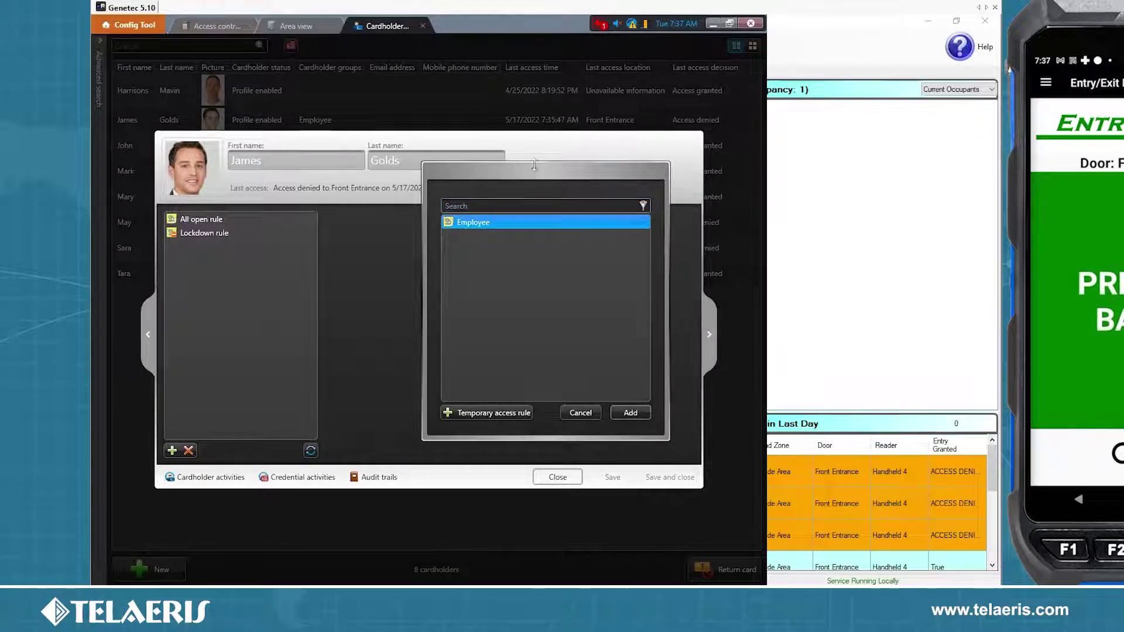
left_click(629, 413)
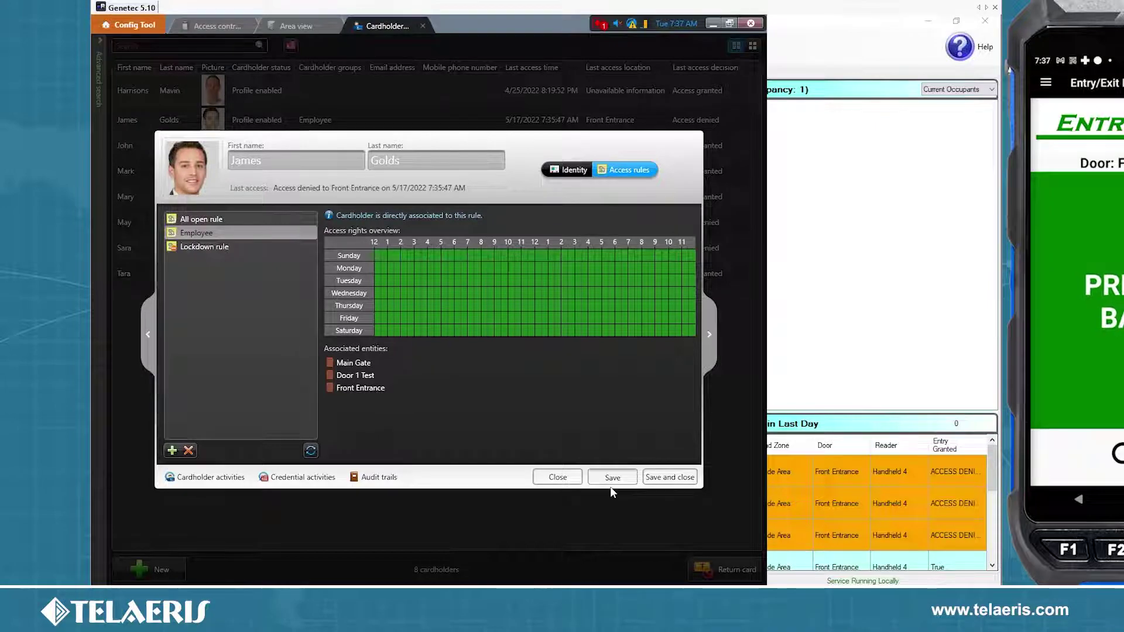
left_click(610, 484)
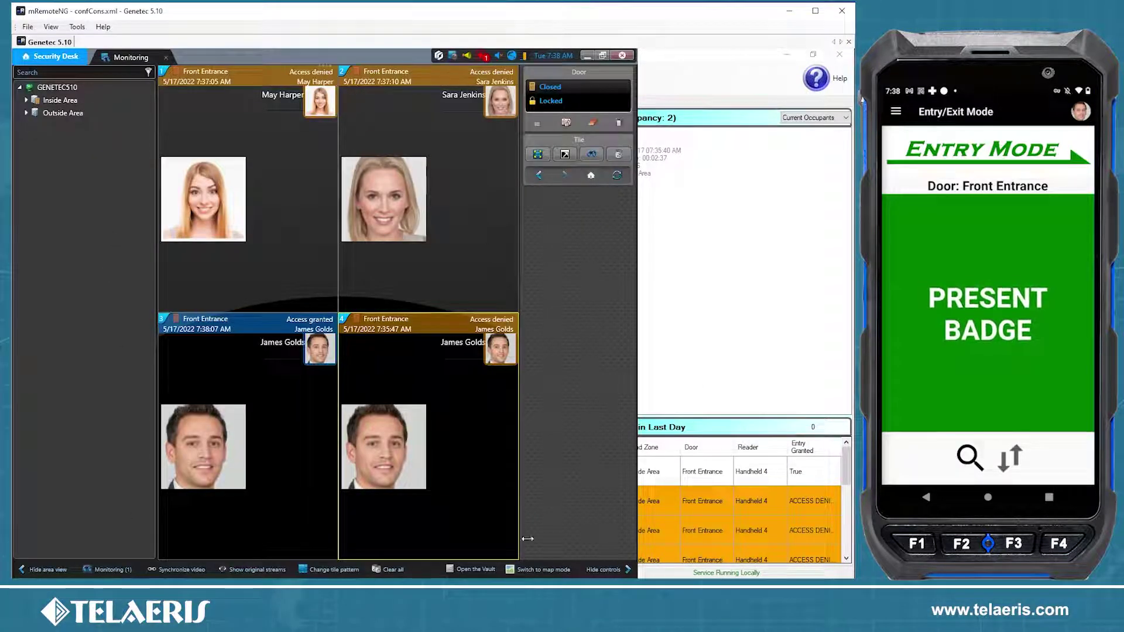
Step: Check the same cardholder's new Front Entrance access event in Security Desk's monitoring tiles
left_click(314, 404)
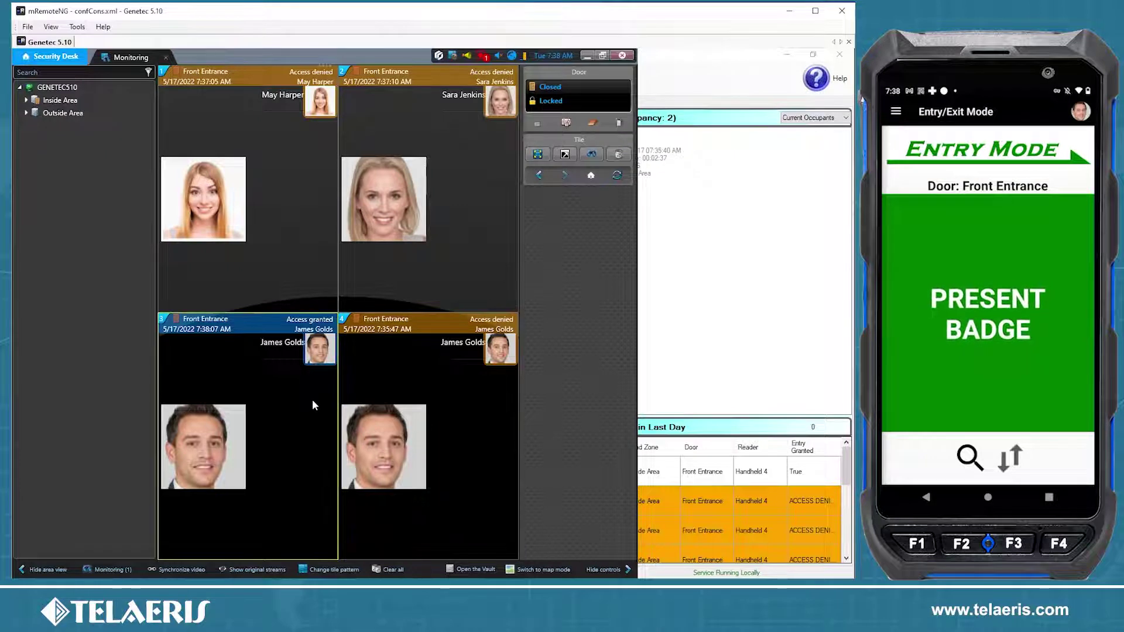